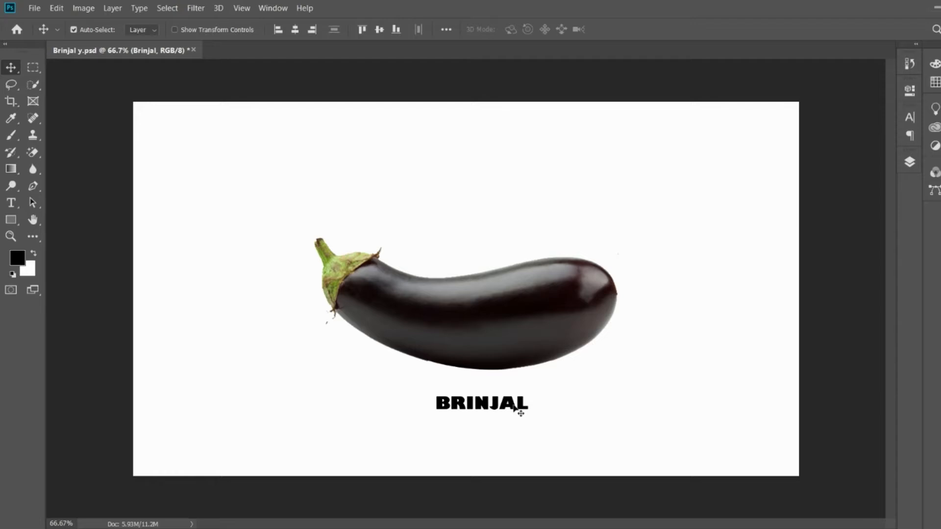
key(ctrl)
key(ctrl+plus)
key(ctrl+minus)
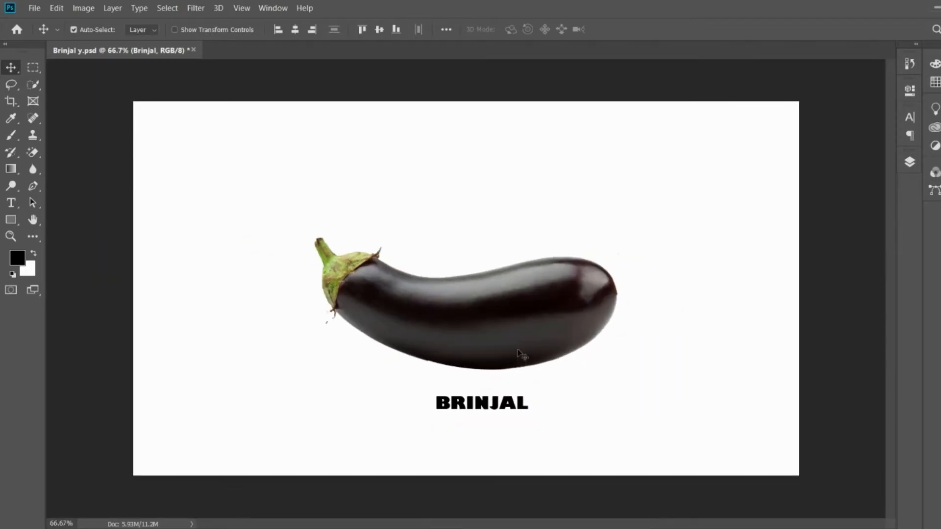
drag(522, 353, 538, 349)
key(ctrl+z)
drag(518, 404, 587, 380)
key(ctrl+z)
key(ctrl+z)
- Scale the BRINJAL text up to about 227% and place it across the middle of the eggplant
key(ctrl+t)
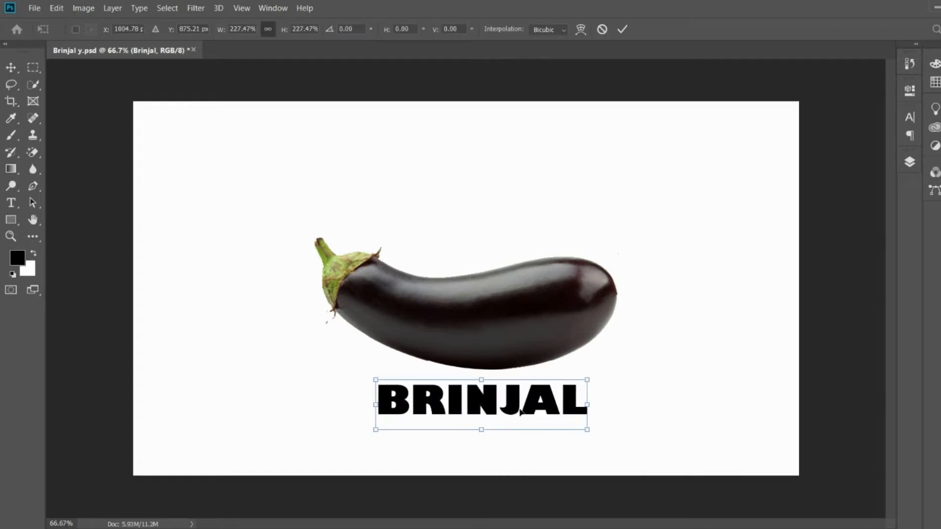
key(Return)
drag(540, 413, 541, 321)
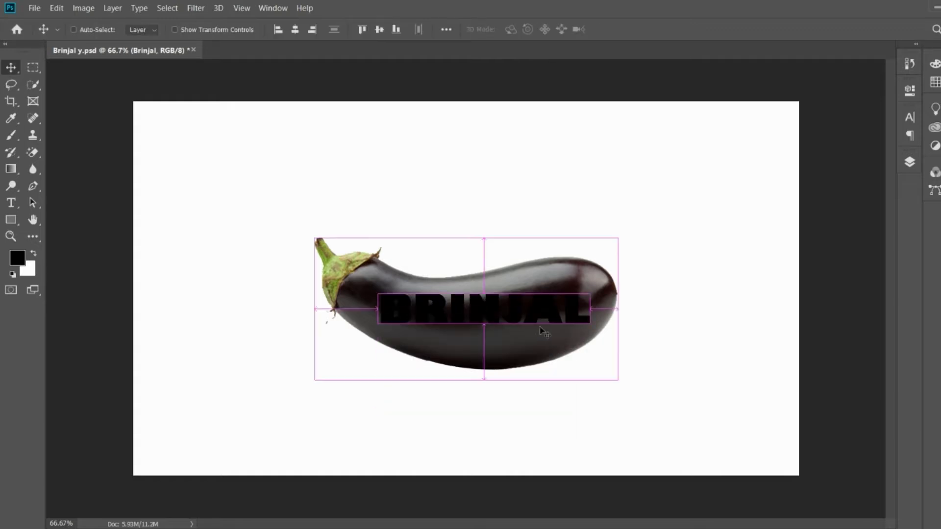
key(ctrl+t)
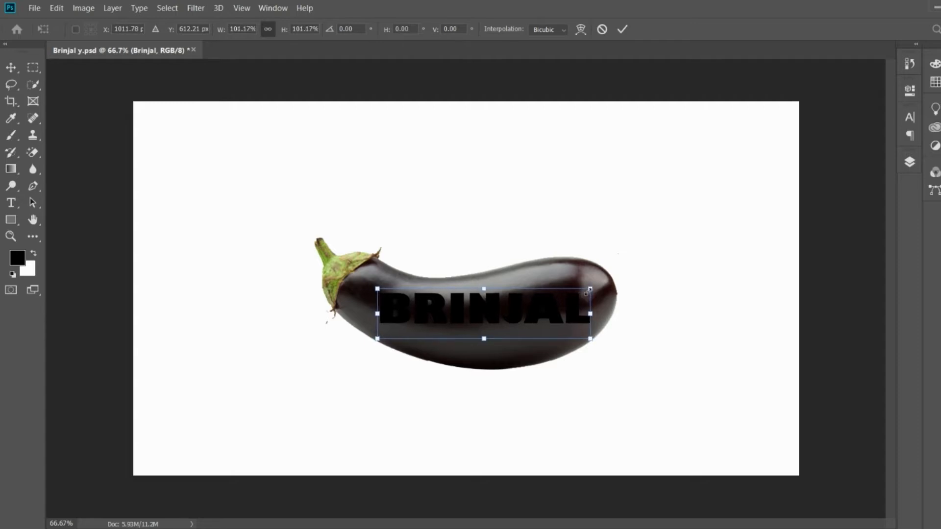
key(Return)
drag(567, 321, 564, 321)
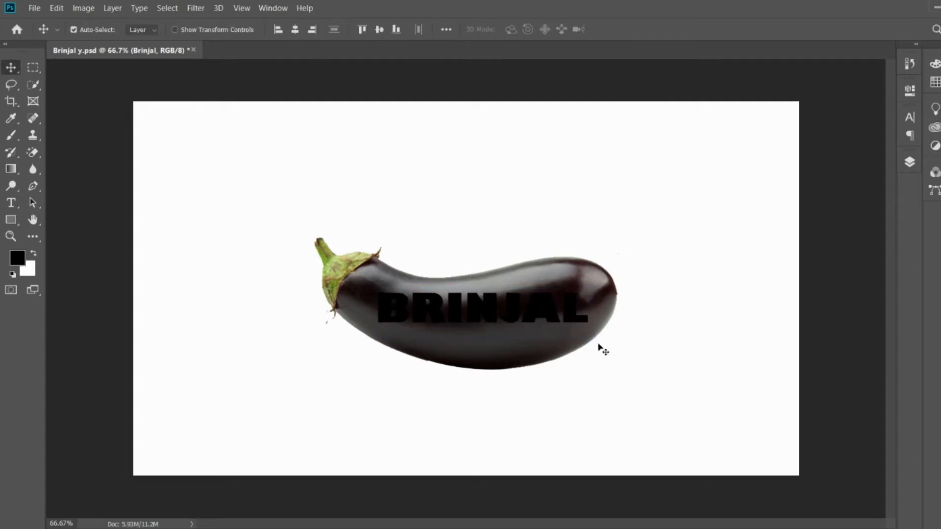
- Try moving the eggplant image straight down beneath the BRINJAL text, and undo the move
click(912, 165)
click(526, 316)
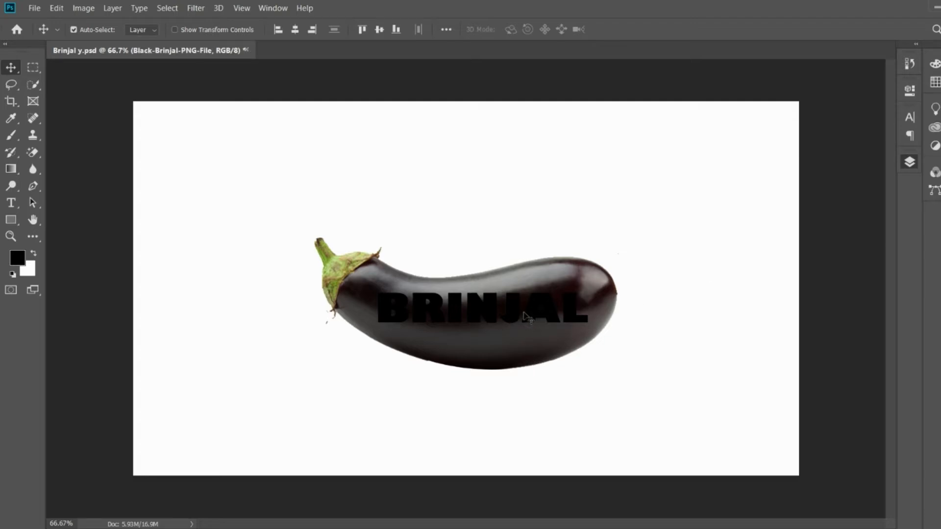
key(ctrl+t)
drag(554, 328, 556, 378)
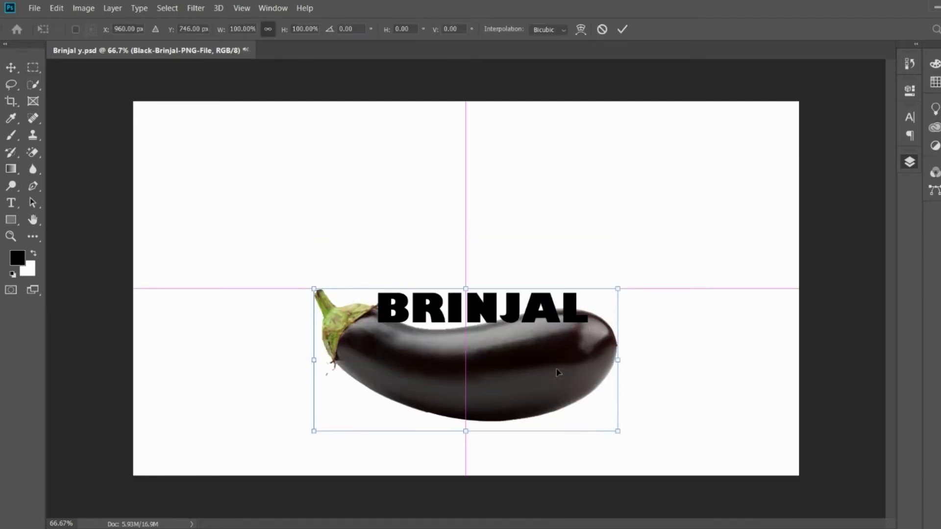
key(Return)
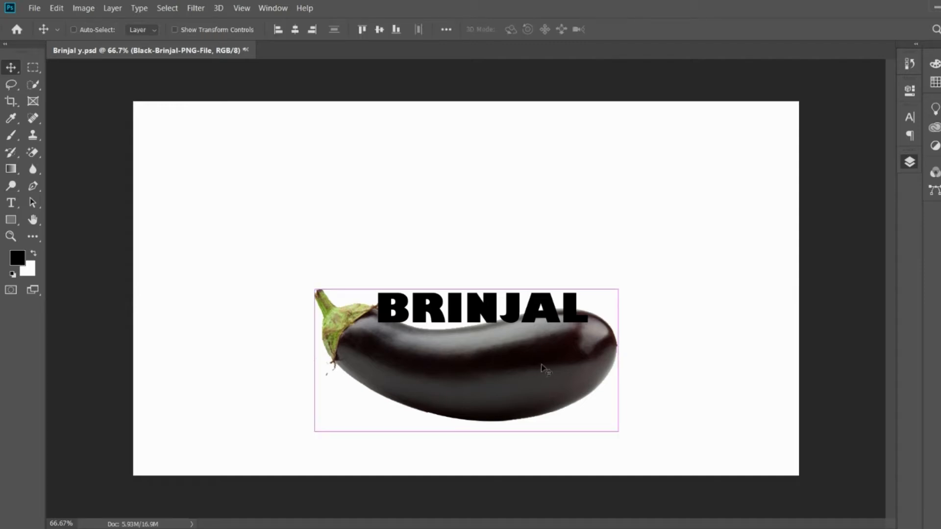
key(ctrl+z)
- Recolour the BRINJAL lettering to white
click(804, 240)
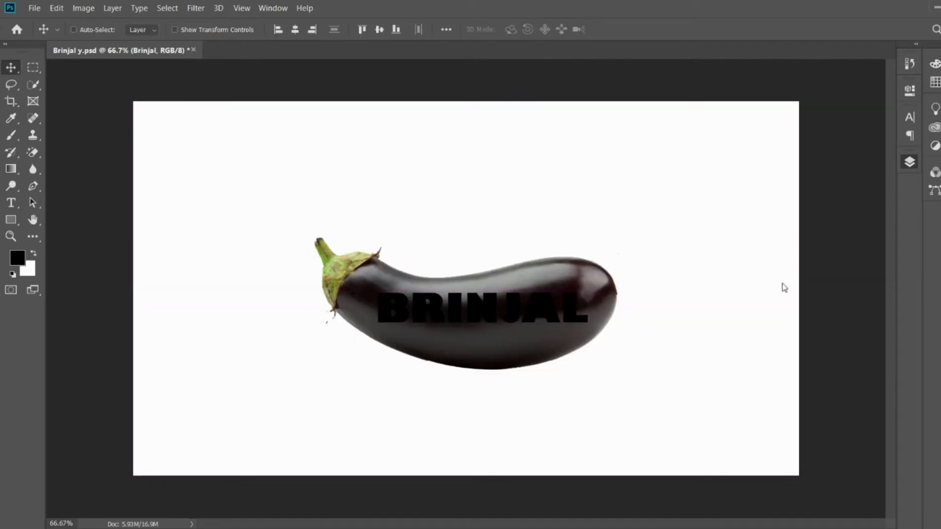
key(ctrl+t)
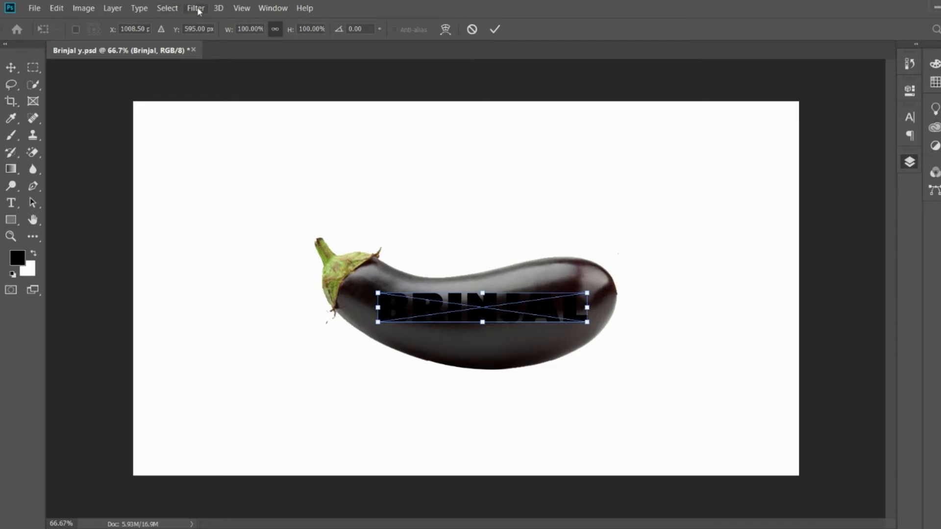
key(Return)
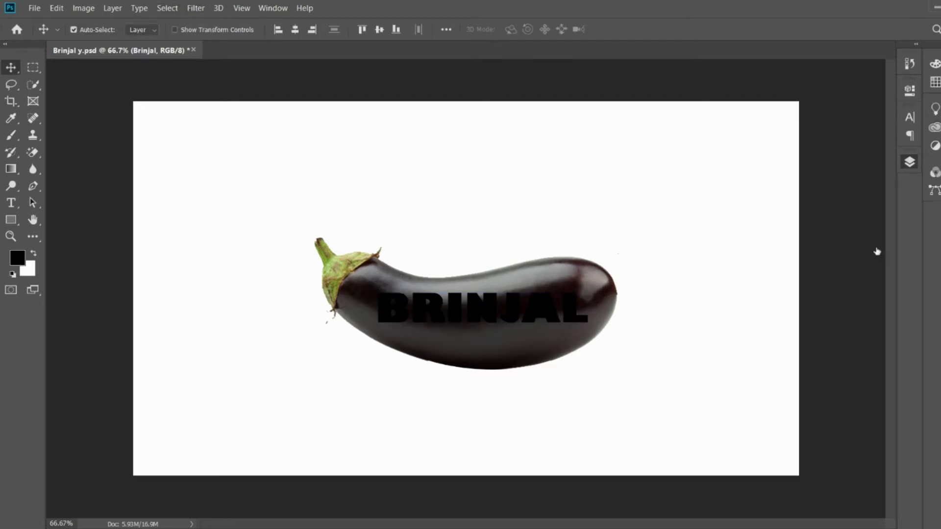
double_click(856, 237)
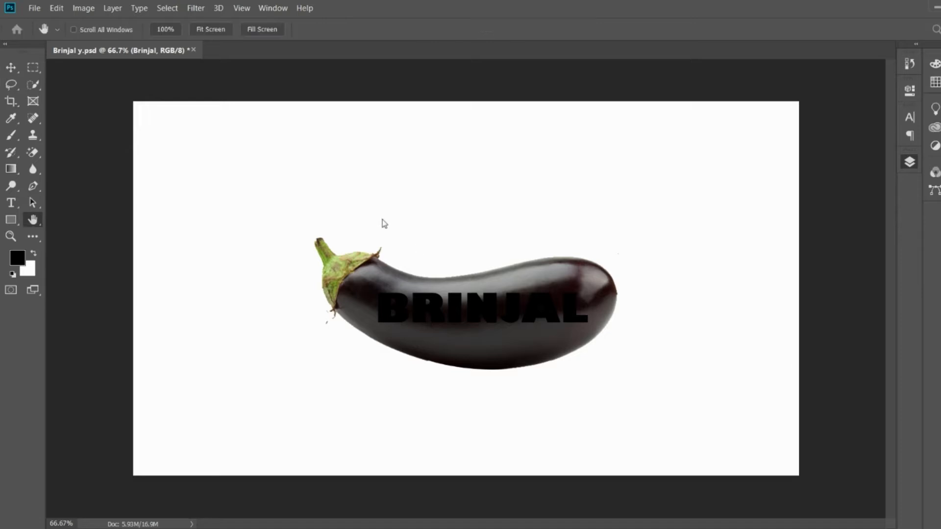
click(398, 245)
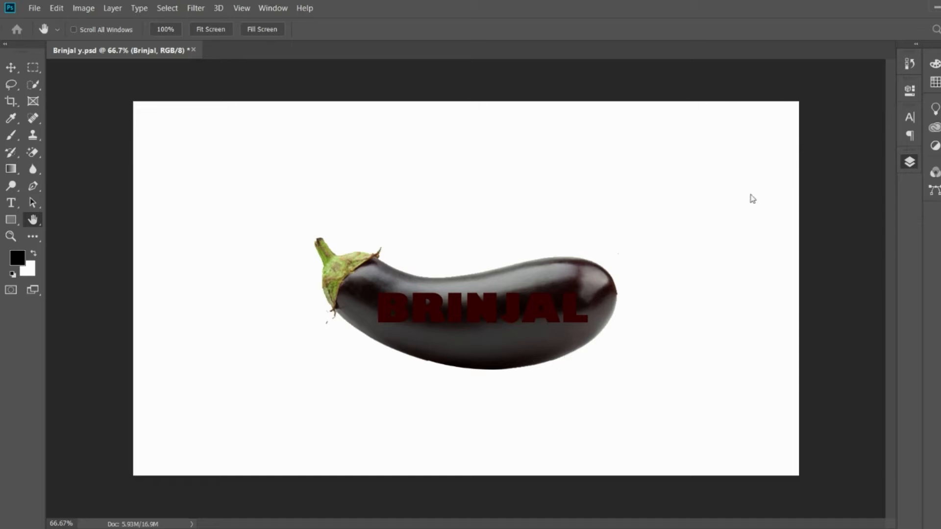
key(i)
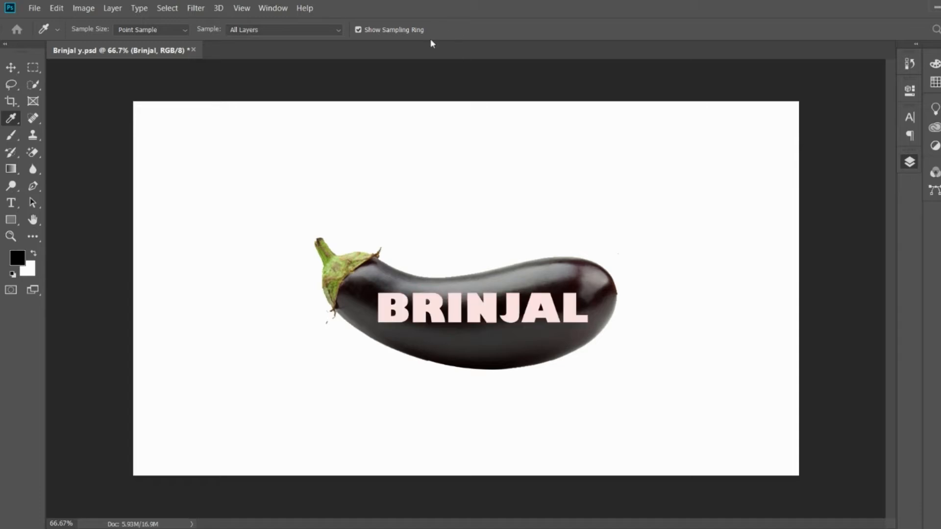
key(h)
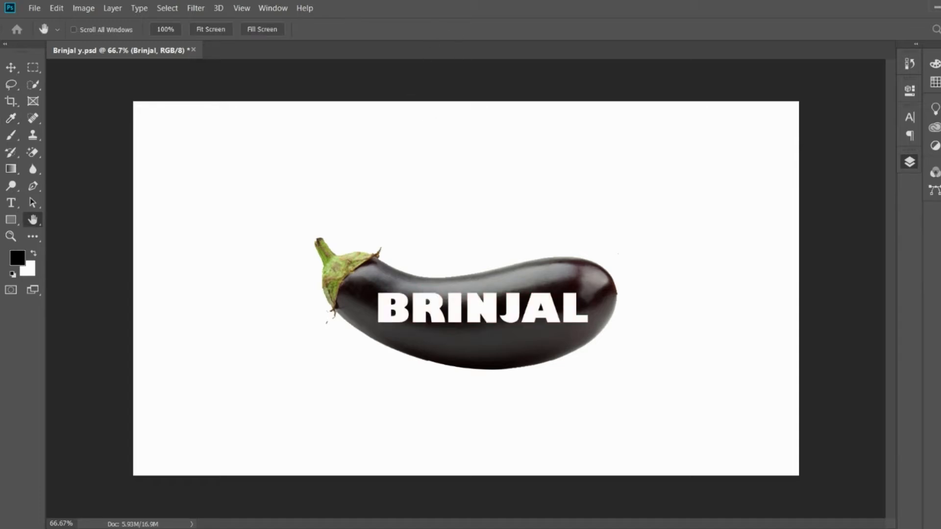
key(v)
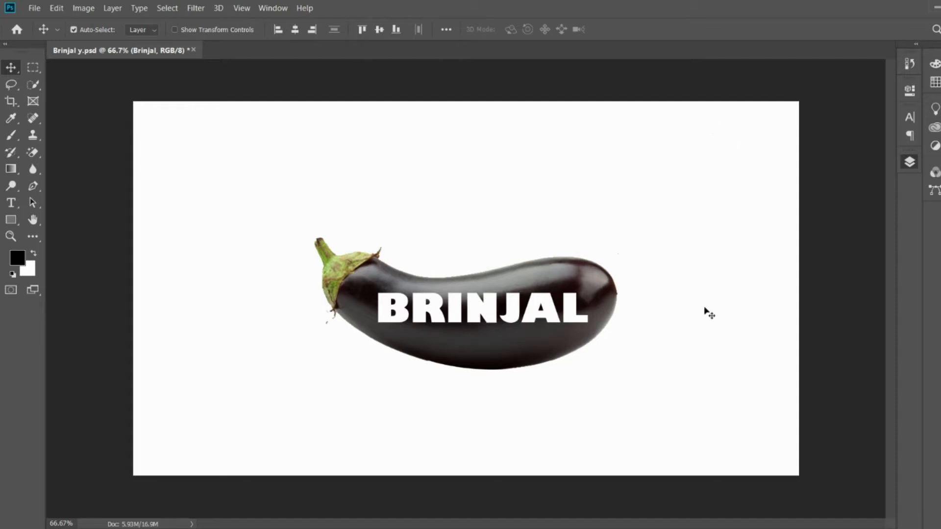
- Start a custom warp on the BRINJAL lettering and stretch its two left corners to the eggplant's upper and lower edges near the stem
key(ctrl)
key(ctrl+t)
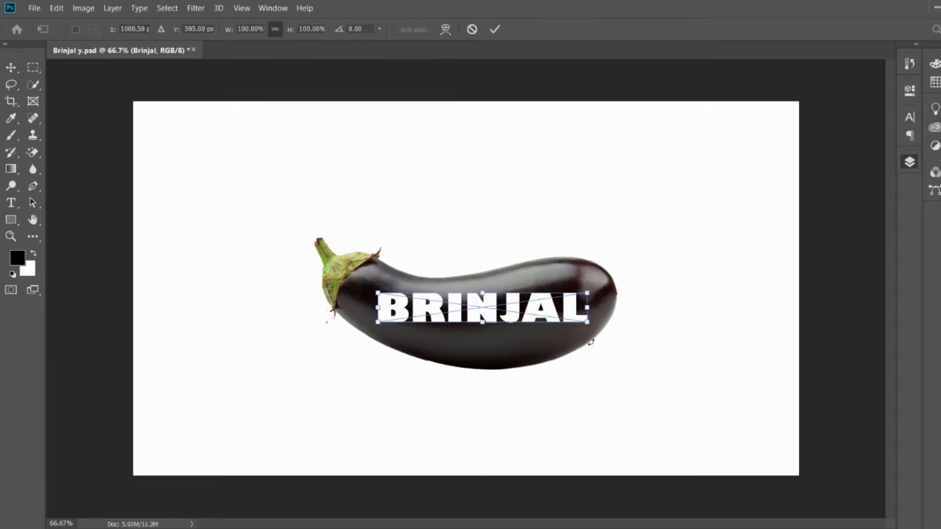
click(445, 30)
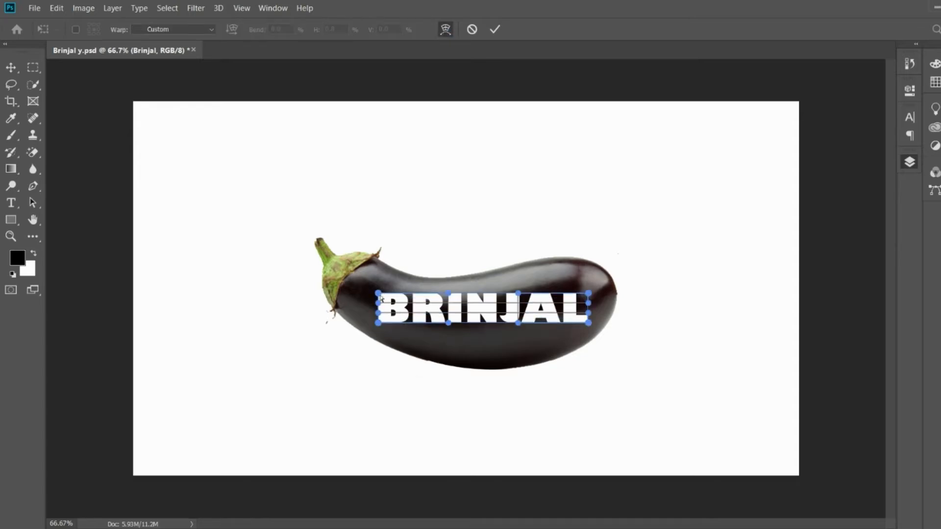
drag(381, 297, 395, 270)
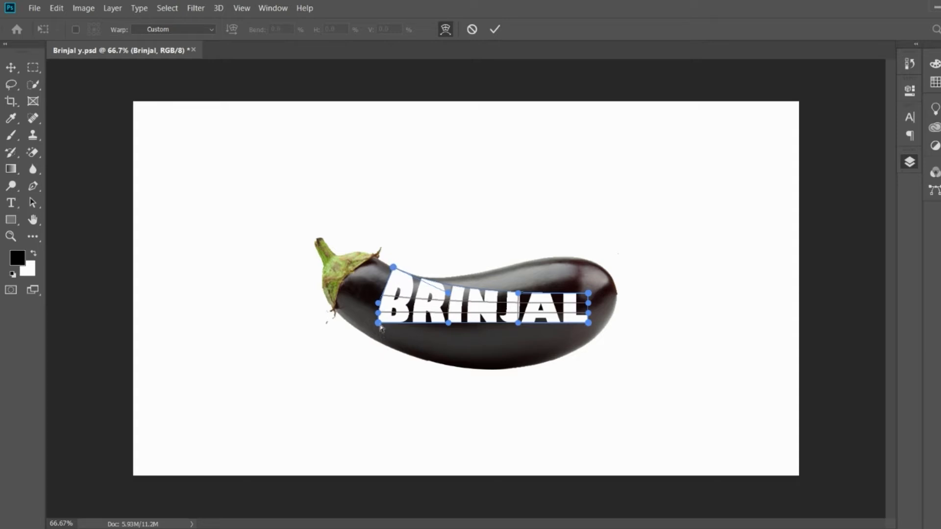
key(ctrl+plus)
key(ctrl+plus)
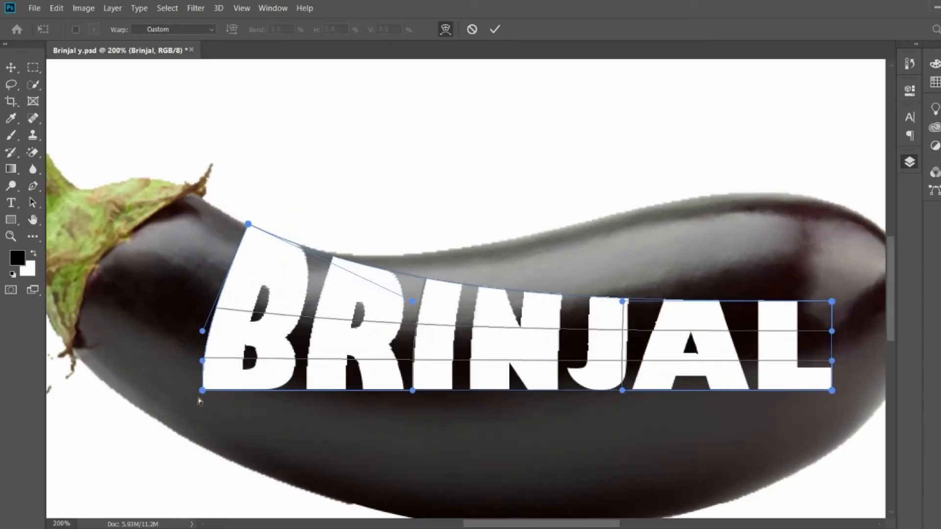
drag(205, 392, 170, 429)
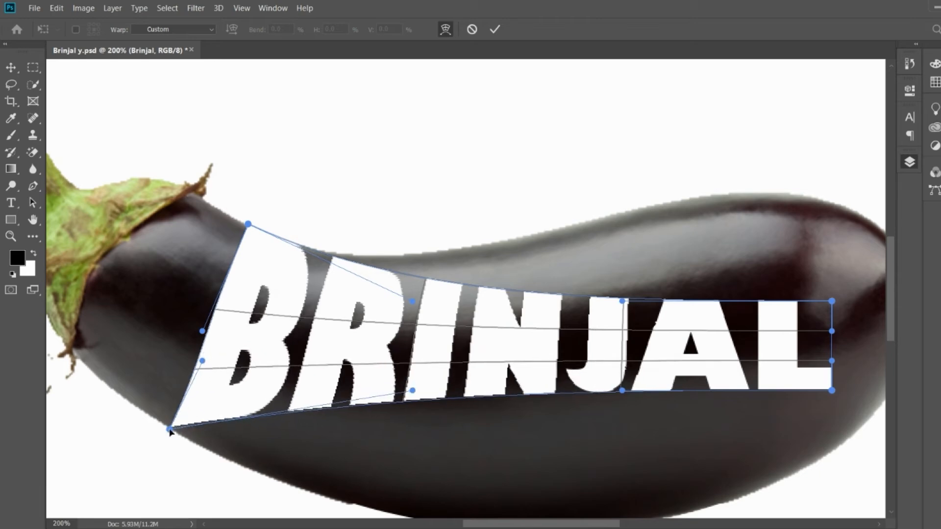
- Stretch the warp's two right corners to the eggplant's upper and lower edges near its rounded end
scroll(455, 376, down, 4)
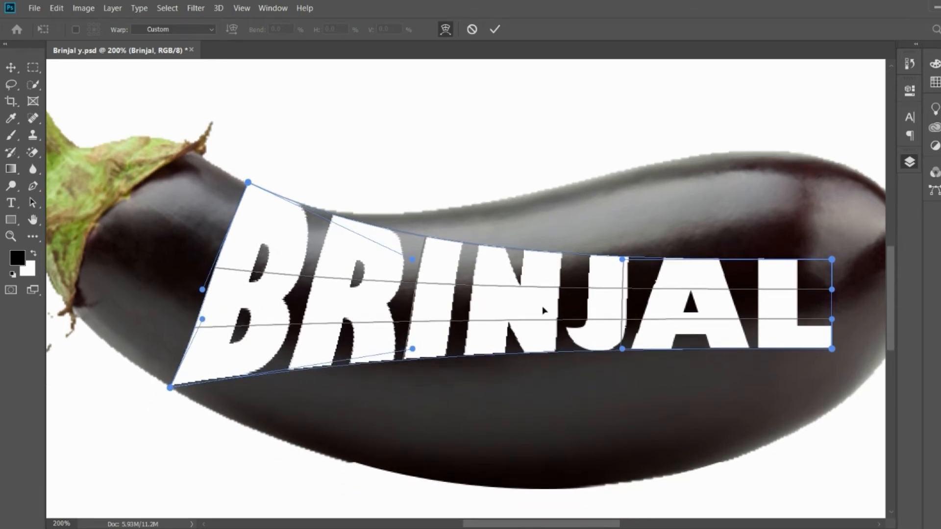
drag(596, 311, 448, 310)
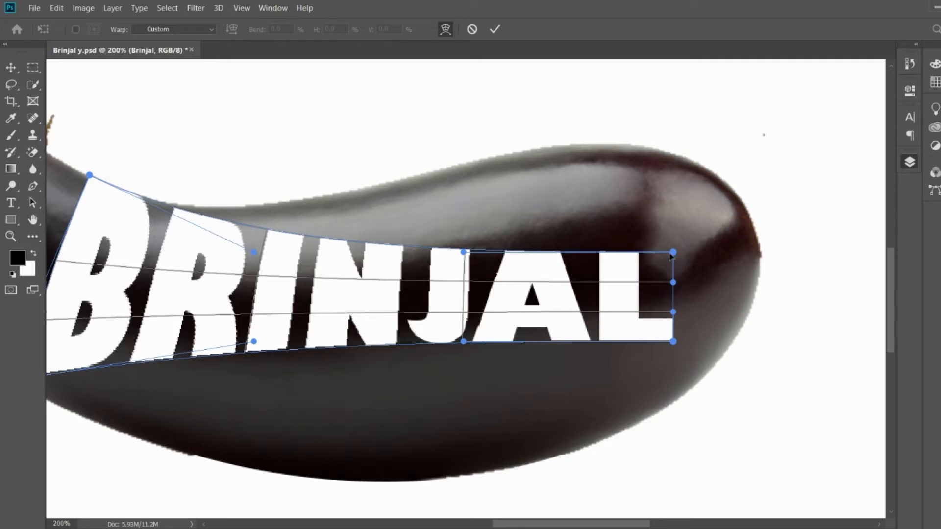
drag(671, 254, 623, 145)
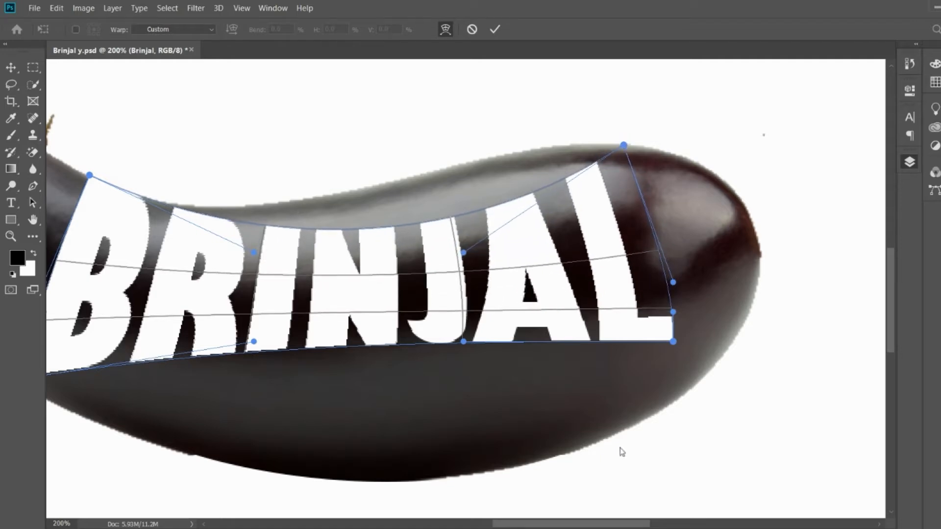
drag(673, 341, 663, 416)
- Curve the top edge of the warped lettering to follow the eggplant's upper contour
scroll(329, 385, down, 3)
drag(328, 385, 443, 351)
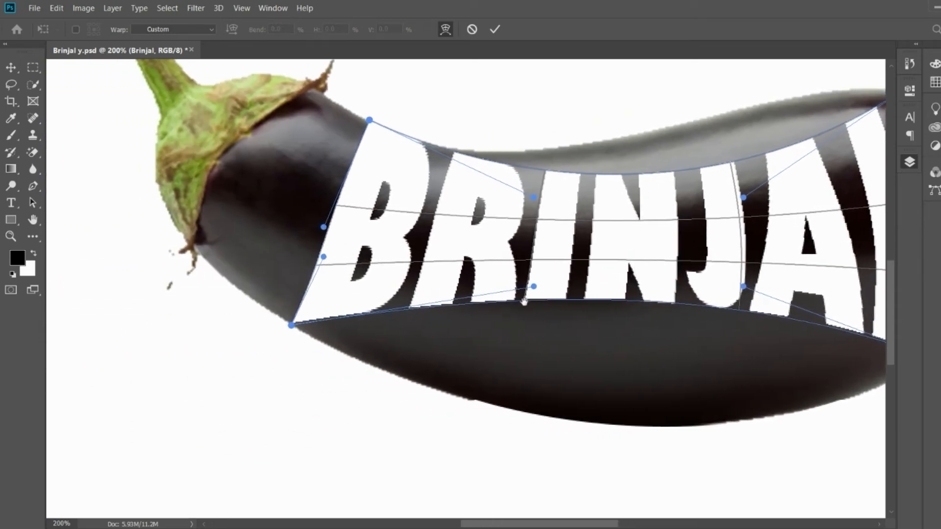
drag(445, 319, 359, 324)
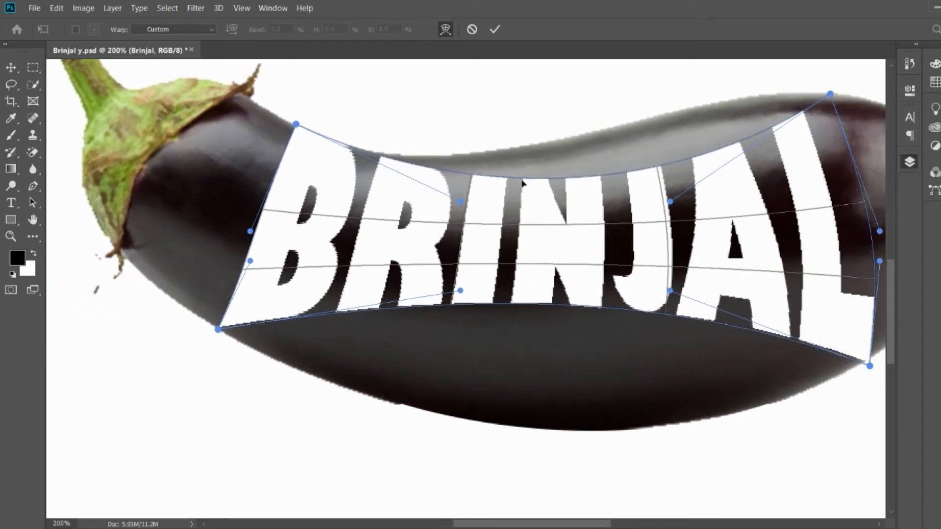
drag(522, 183, 498, 158)
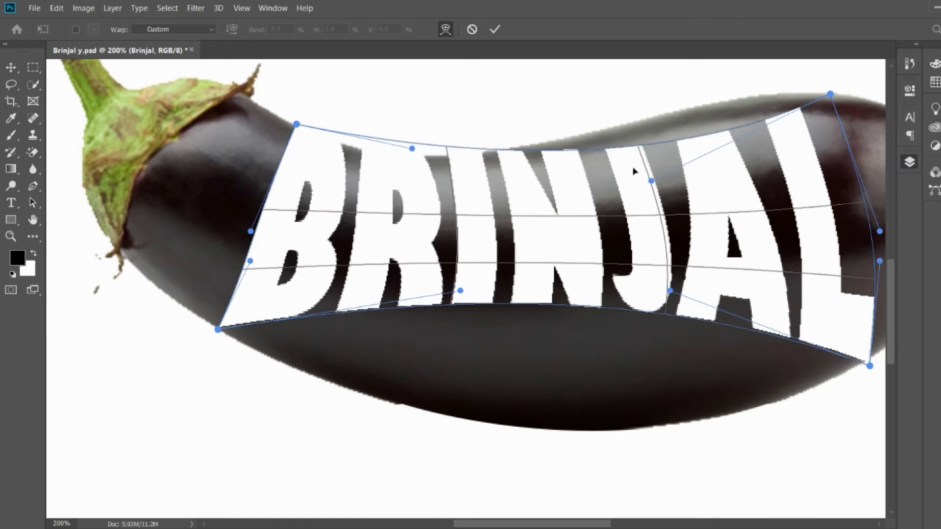
drag(654, 181, 697, 97)
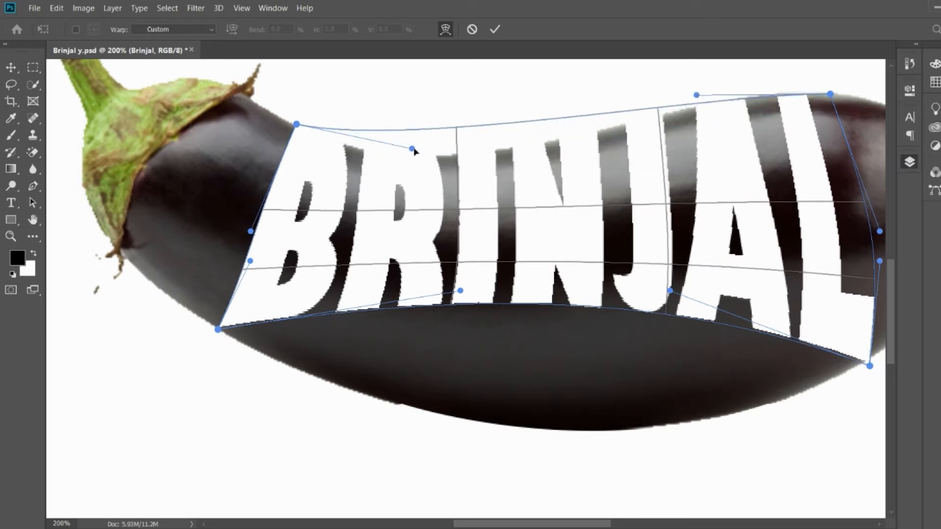
drag(412, 149, 425, 207)
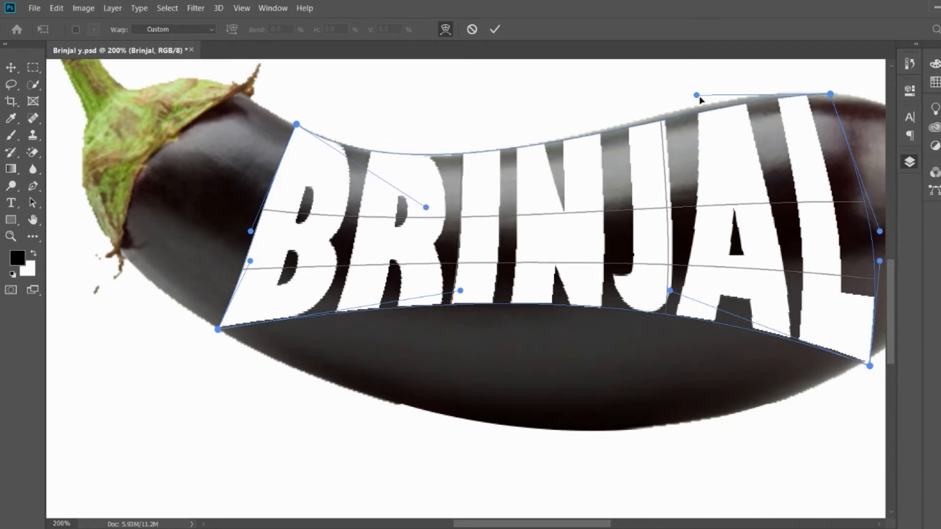
drag(698, 98, 700, 83)
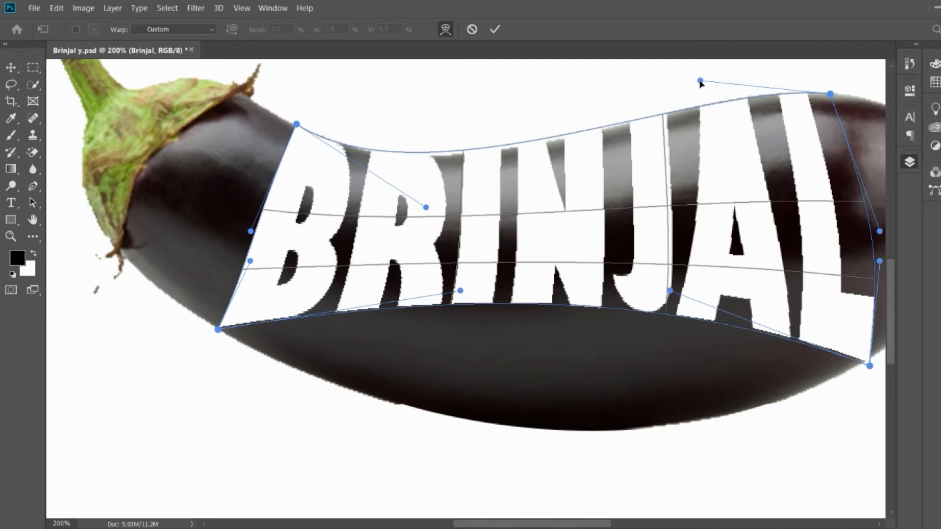
drag(427, 209, 437, 218)
- Bend the bottom edge of the warped lettering downward to follow the eggplant's lower contour
scroll(437, 218, down, 3)
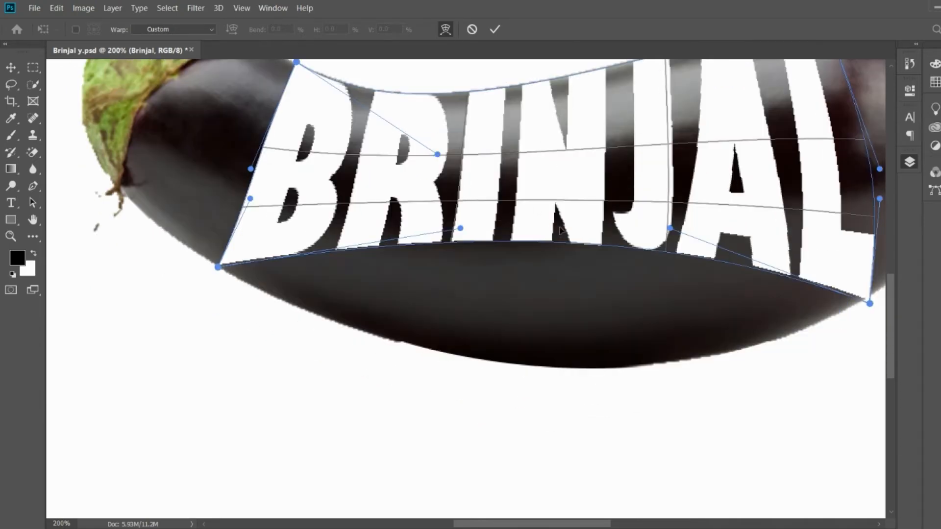
scroll(583, 330, right, 4)
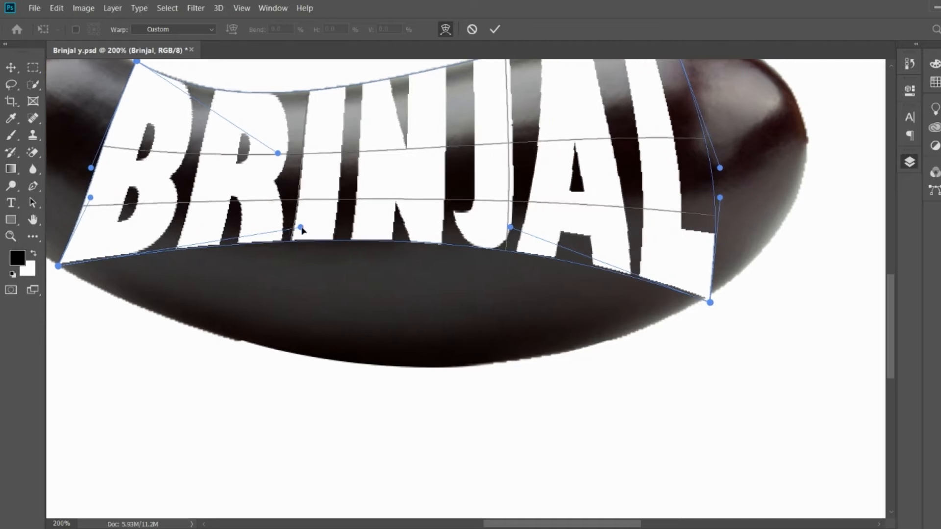
drag(300, 227, 257, 404)
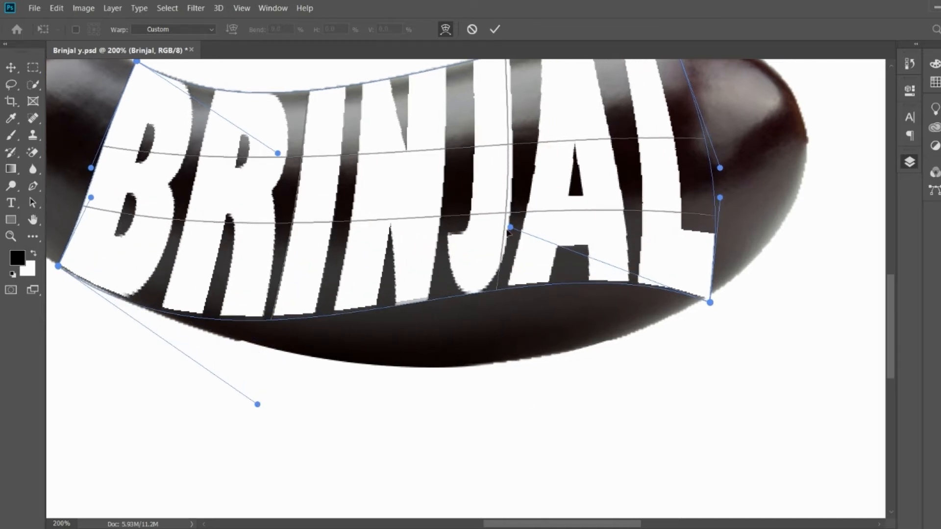
drag(510, 229, 517, 390)
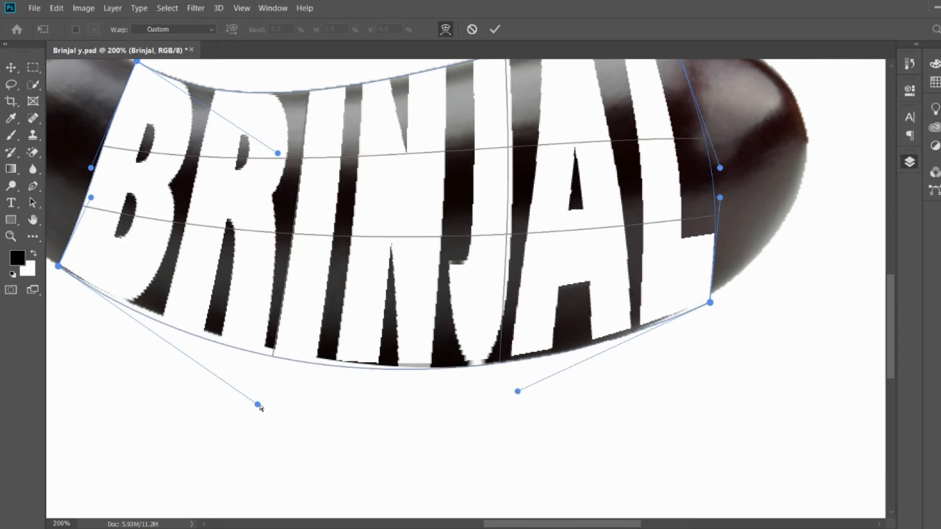
mouse_move(258, 405)
mouse_down()
mouse_move(260, 378)
mouse_move(255, 395)
mouse_up()
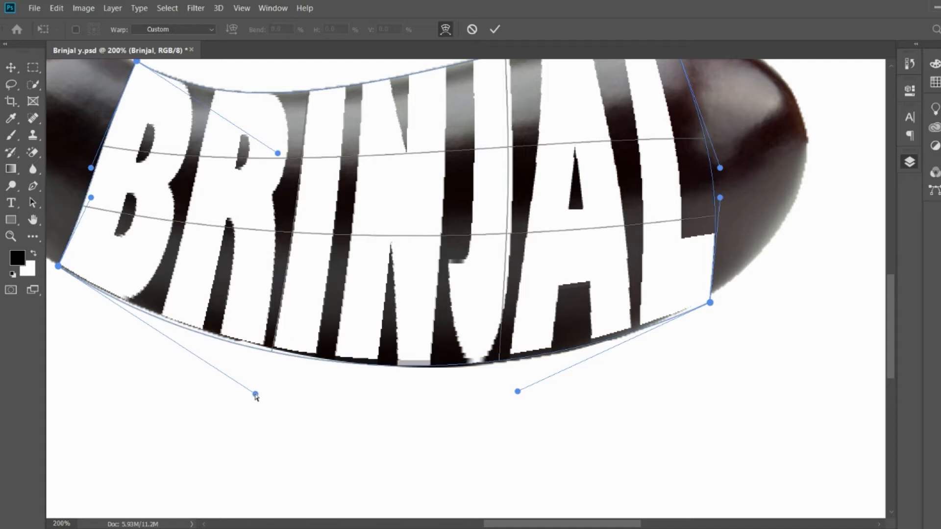
- Refine the bottom edge of the warped lettering so its curve covers the eggplant's lower contour
drag(518, 395, 518, 414)
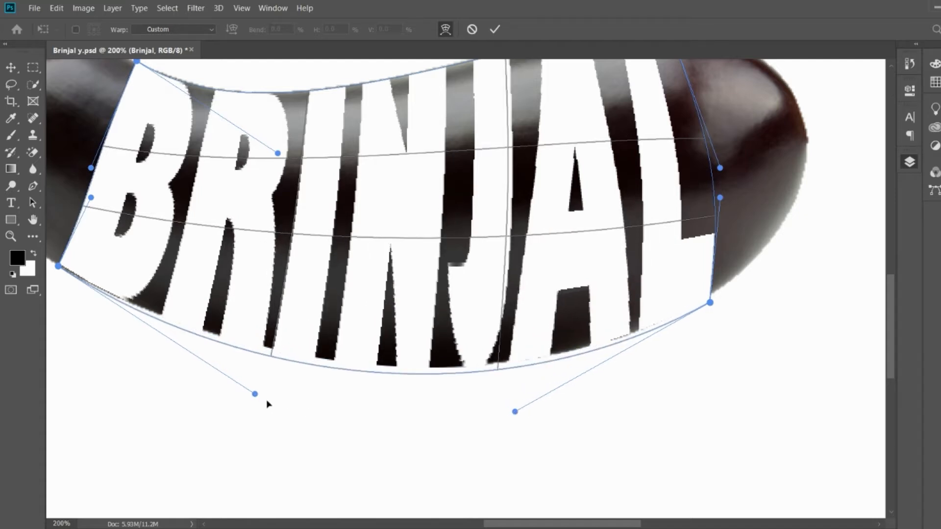
mouse_move(256, 395)
mouse_down()
mouse_move(275, 391)
mouse_move(265, 394)
mouse_up()
scroll(544, 181, up, 3)
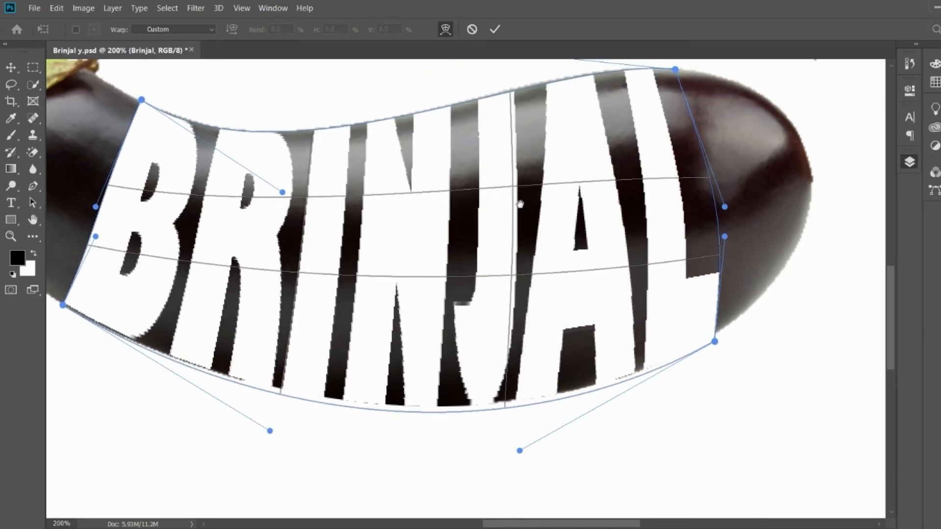
- Spread the warp's inner grid toward the upper and lower contours, fine-tune the lower edge curve and apply the warp
drag(514, 191, 511, 162)
drag(513, 265, 510, 290)
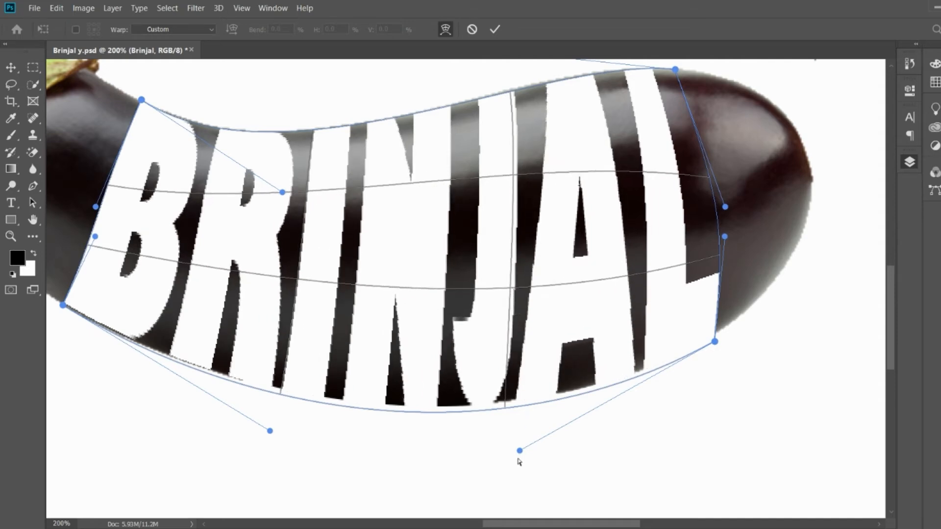
mouse_move(520, 450)
mouse_down()
mouse_move(522, 441)
mouse_move(511, 448)
mouse_up()
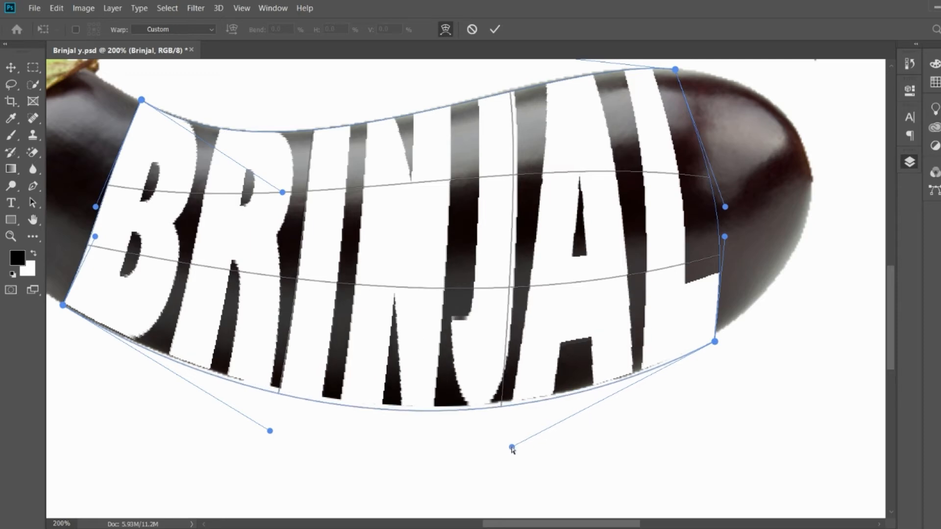
key(Return)
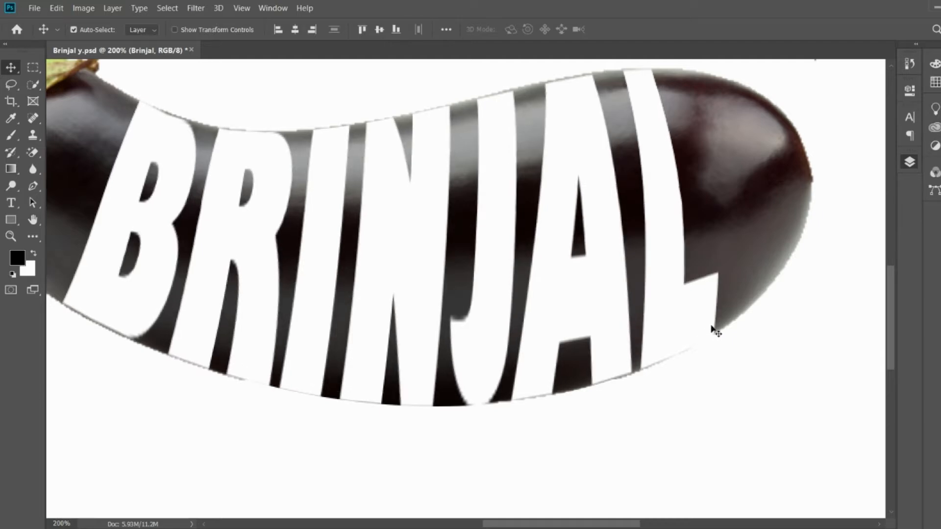
key(ctrl+0)
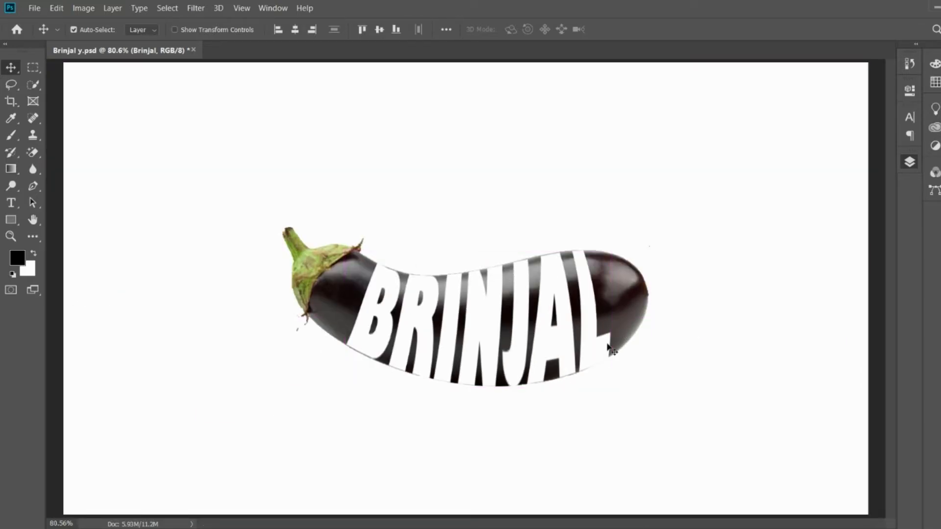
- Duplicate the eggplant image layer and clip the copy to the BRINJAL lettering
drag(605, 343, 567, 350)
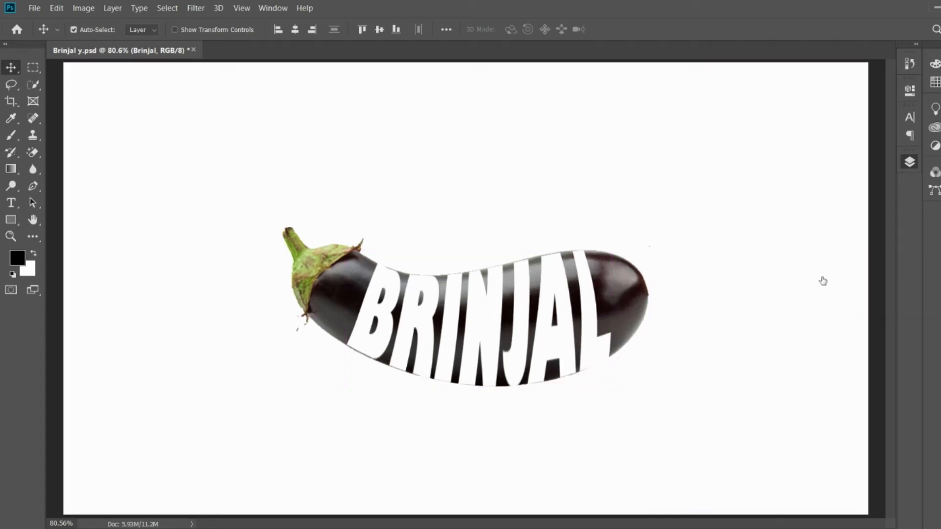
ctrl+click(838, 254)
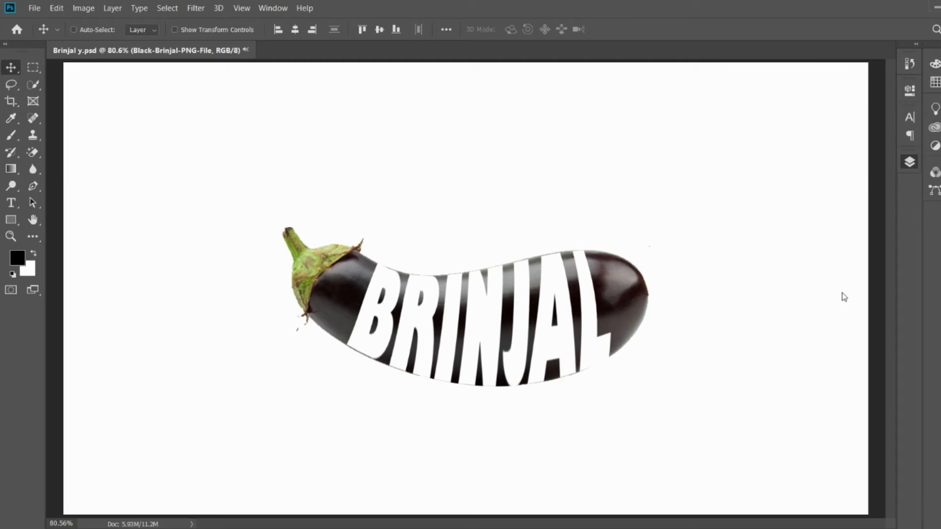
key(ctrl+j)
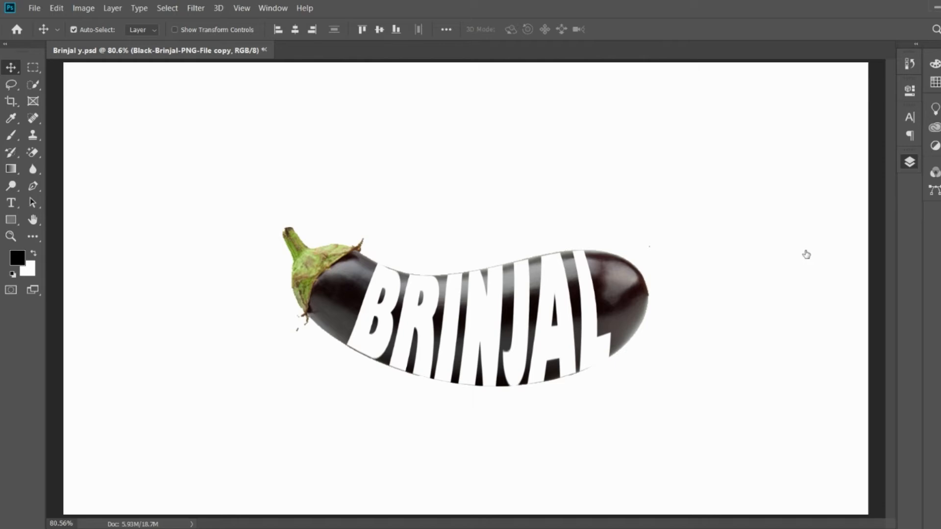
drag(806, 255, 806, 231)
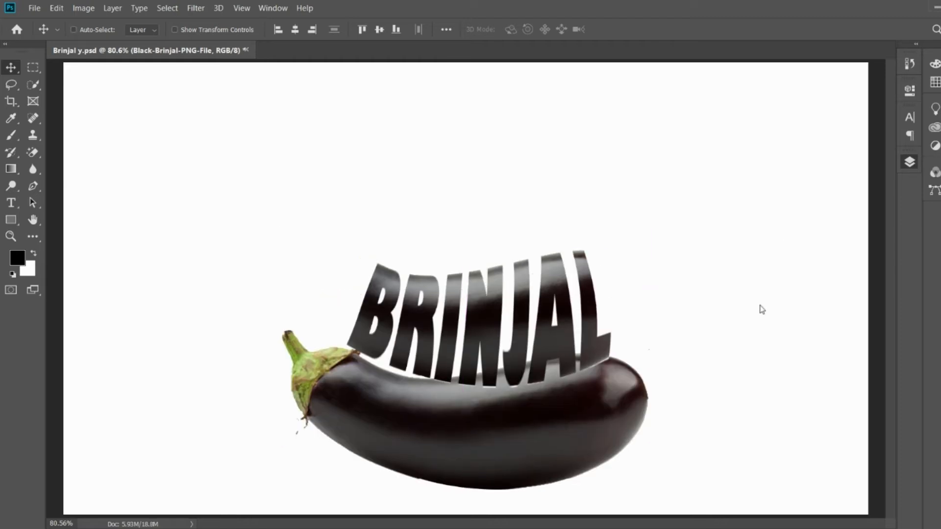
- Add a layer mask to the original eggplant layer and invert it to hide the whole eggplant outside the lettering
click(787, 239)
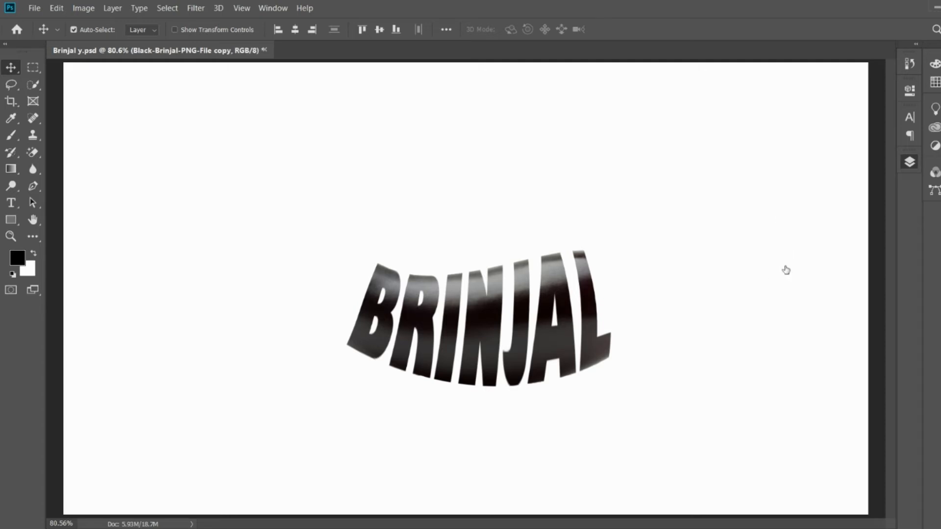
click(792, 260)
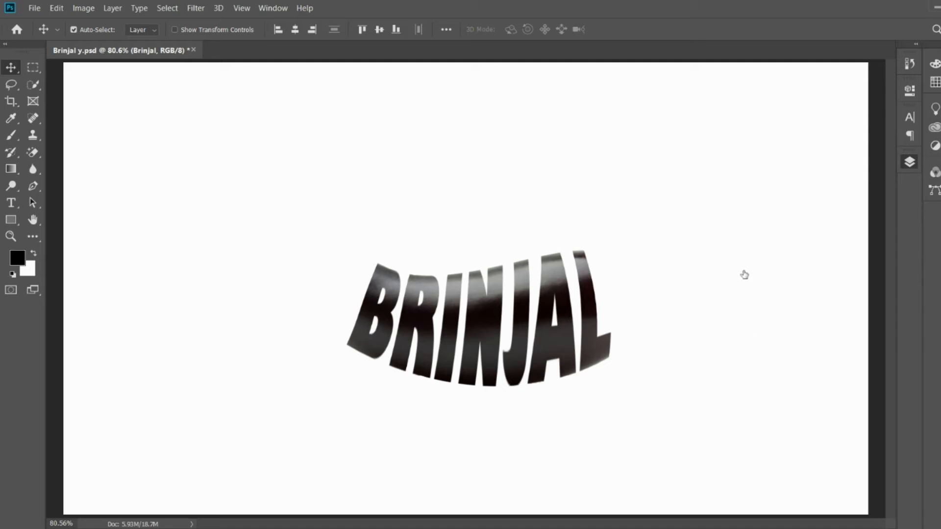
shift+click(803, 277)
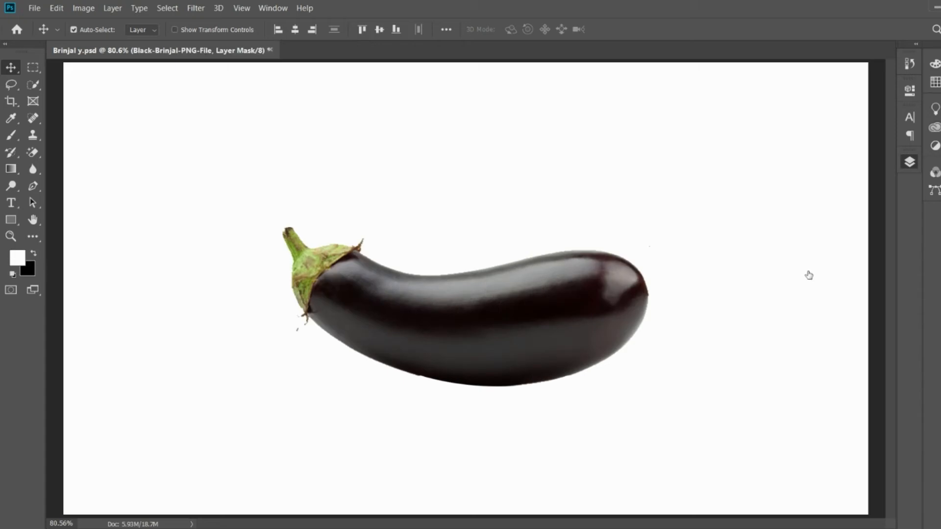
key(ctrl)
key(ctrl+z)
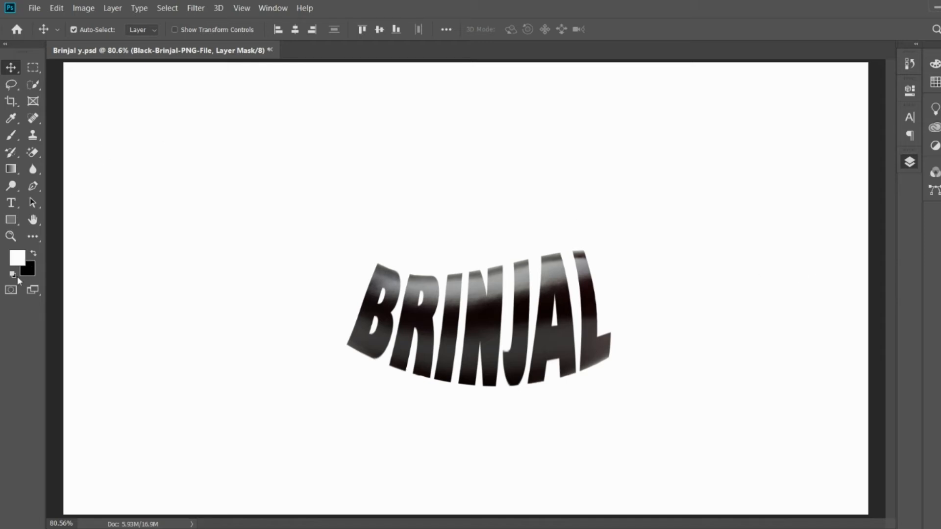
- Paint white on the eggplant layer's mask with a 100 px soft brush to reveal the rounded end around the L
click(34, 254)
click(34, 255)
key(x)
key(x)
key(x)
key(b)
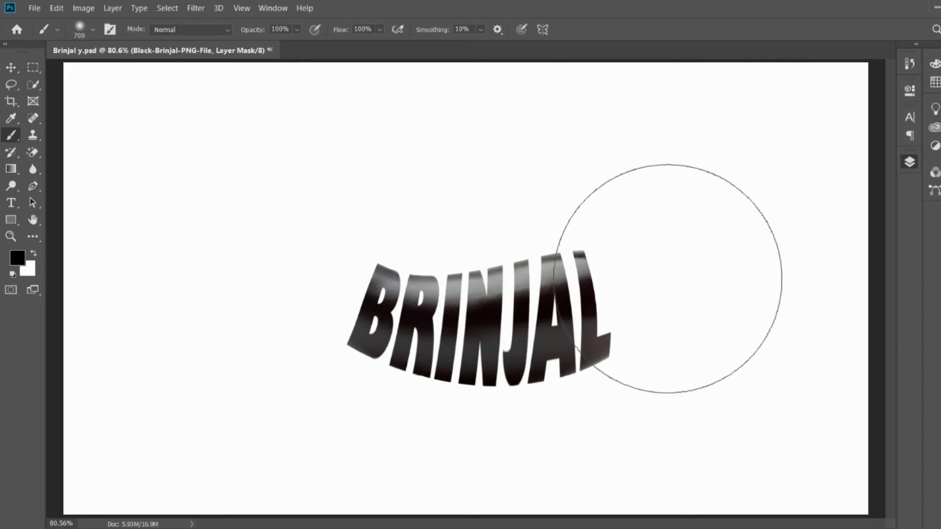
key(bracketleft)
key(bracketleft)
key(bracketleft)
key(bracketleft)
key(bracketleft)
key(bracketleft)
key(bracketleft)
key(bracketleft)
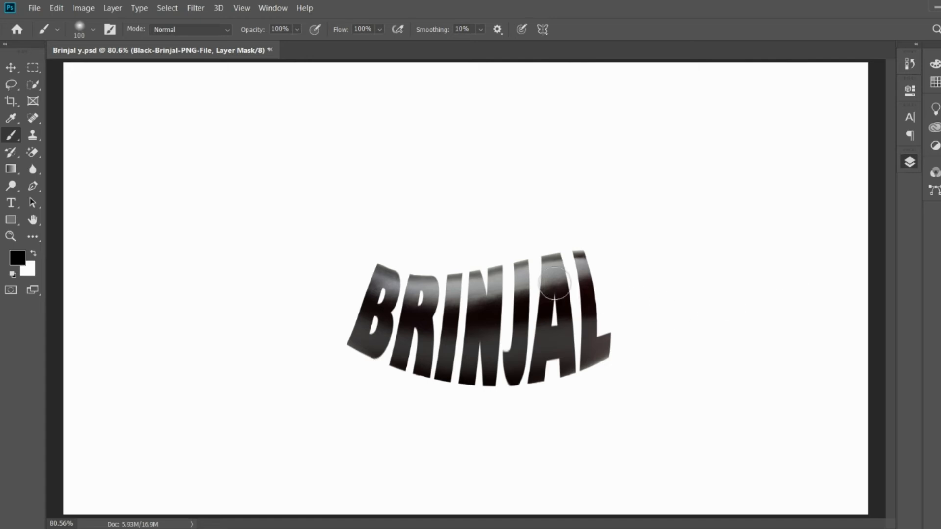
key(x)
key(x)
key(x)
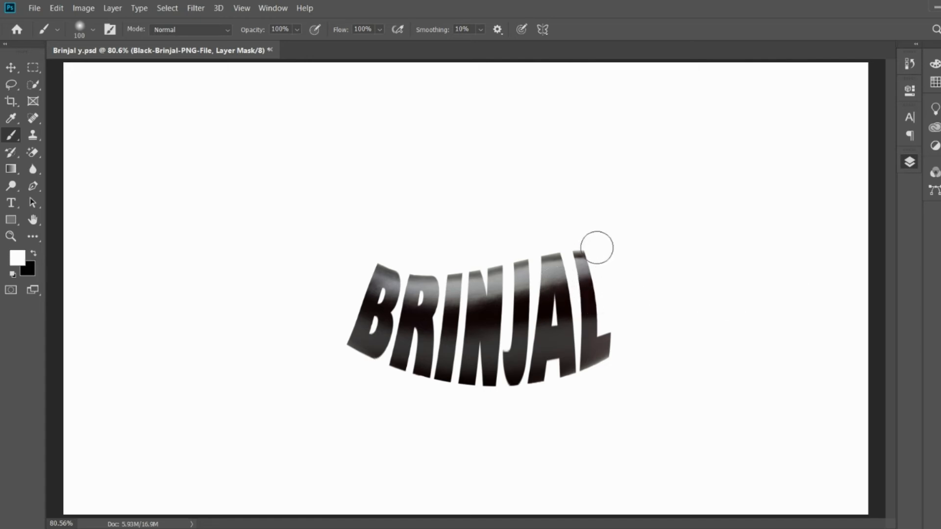
mouse_move(596, 248)
mouse_down()
mouse_move(615, 343)
mouse_move(602, 259)
mouse_move(594, 308)
mouse_move(635, 287)
mouse_move(642, 303)
mouse_move(626, 246)
mouse_move(637, 304)
mouse_move(617, 384)
mouse_up()
- Reduce the brush to 50 px and paint white on the mask to reveal the stem end beside the B
key(bracketleft)
key(bracketleft)
key(bracketleft)
key(bracketleft)
key(bracketleft)
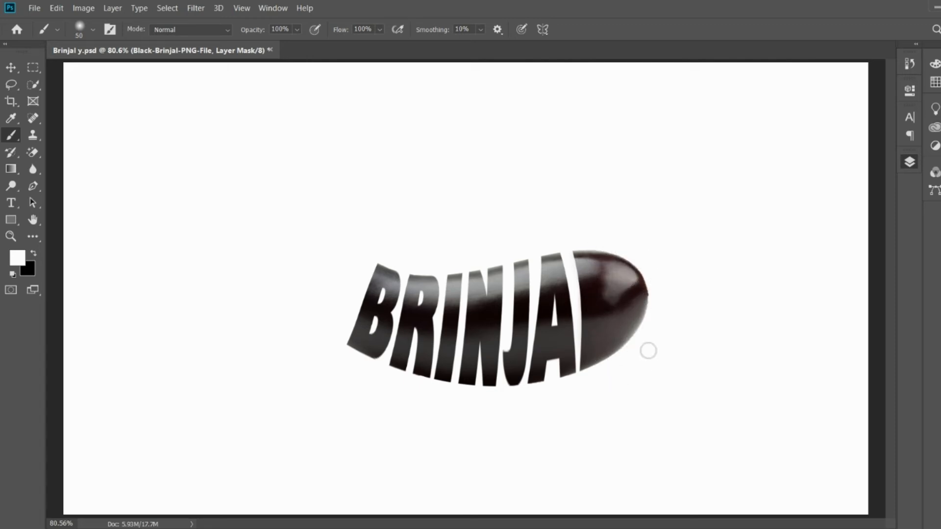
mouse_move(359, 254)
mouse_down()
mouse_move(345, 346)
mouse_move(389, 196)
mouse_move(334, 356)
mouse_move(360, 205)
mouse_move(368, 217)
mouse_move(314, 226)
mouse_move(369, 184)
mouse_move(323, 325)
mouse_move(325, 290)
mouse_move(288, 284)
mouse_up()
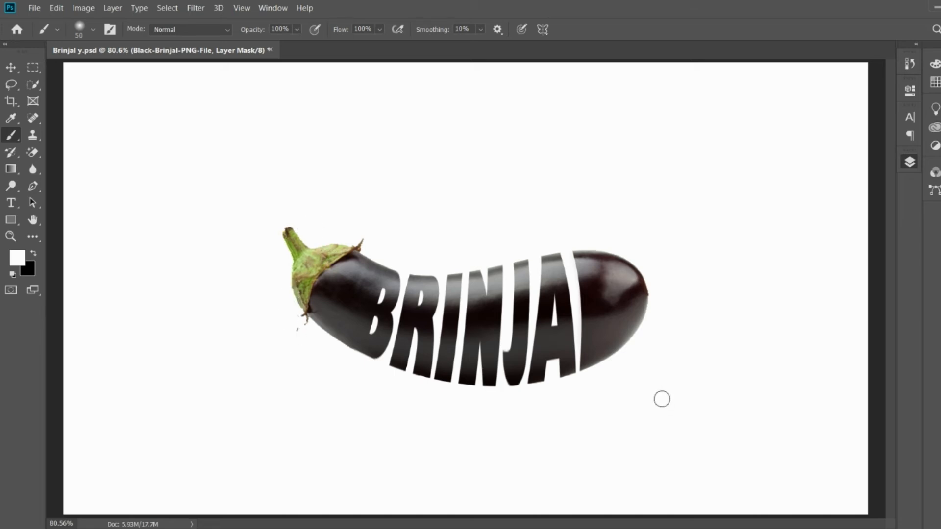
key(v)
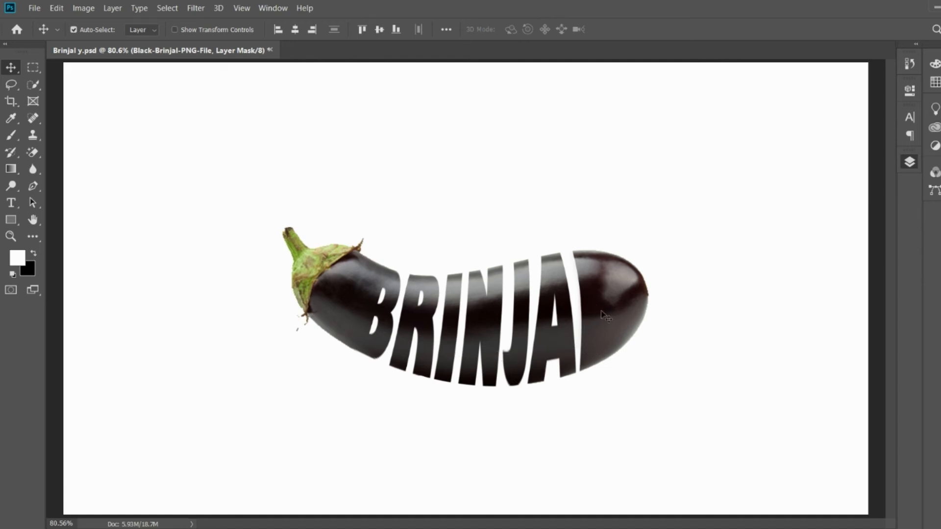
drag(625, 304, 638, 241)
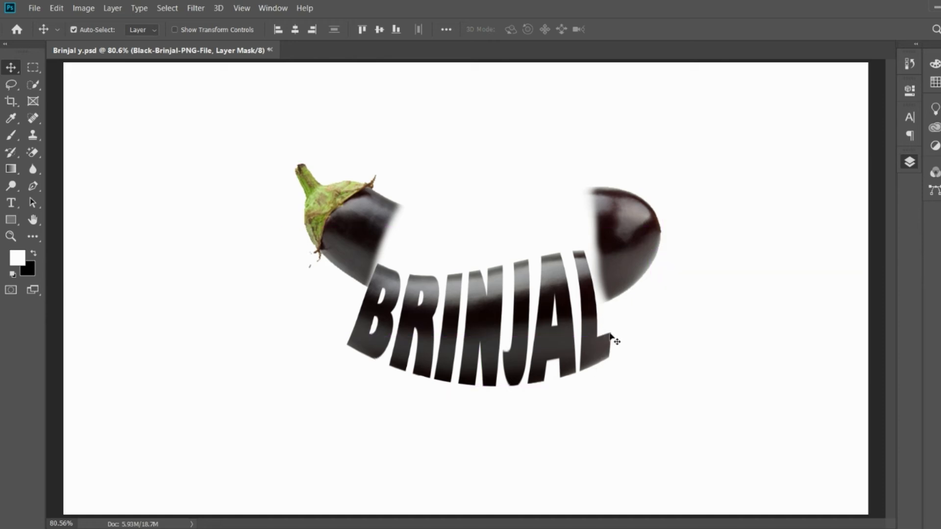
key(ctrl+z)
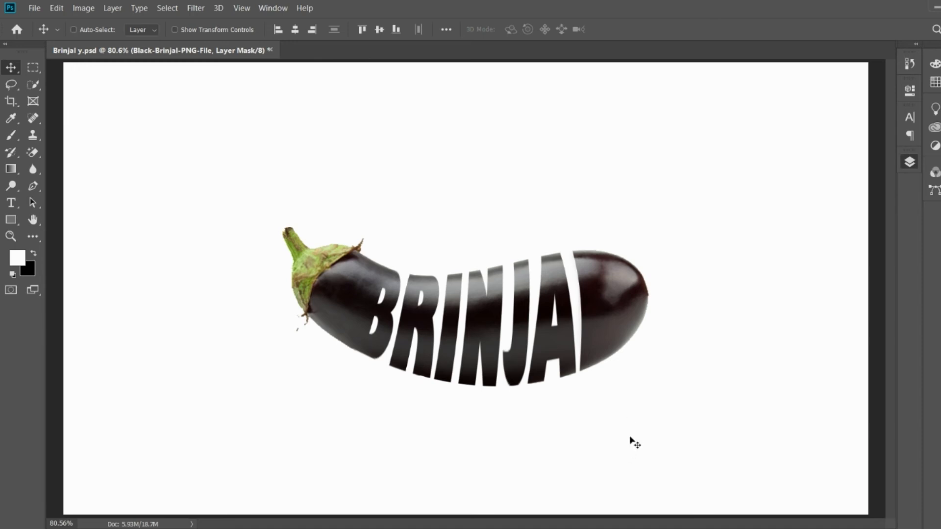
- Add a new layer behind the eggplant and stamp a single soft black dab on it with an 800 px brush
key(ctrl+minus)
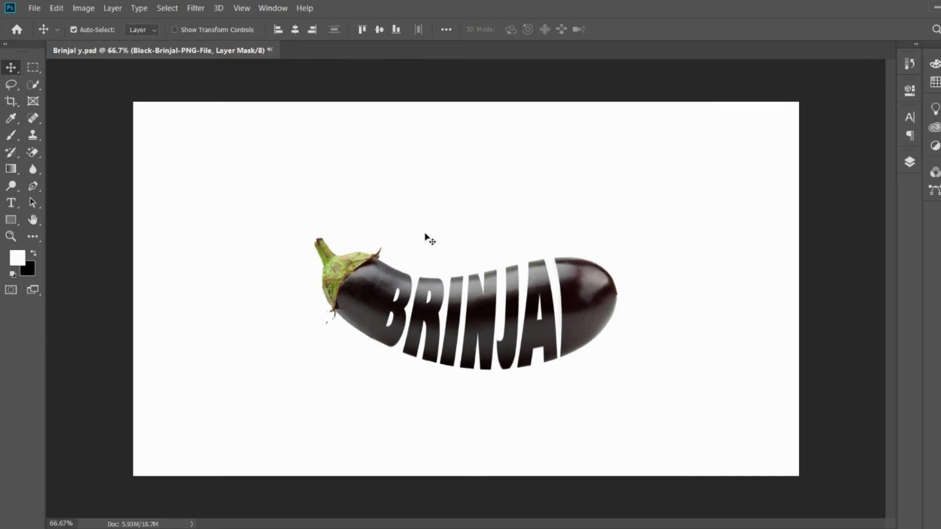
key(b)
key(bracketright)
key(bracketright)
key(bracketright)
key(bracketright)
key(bracketright)
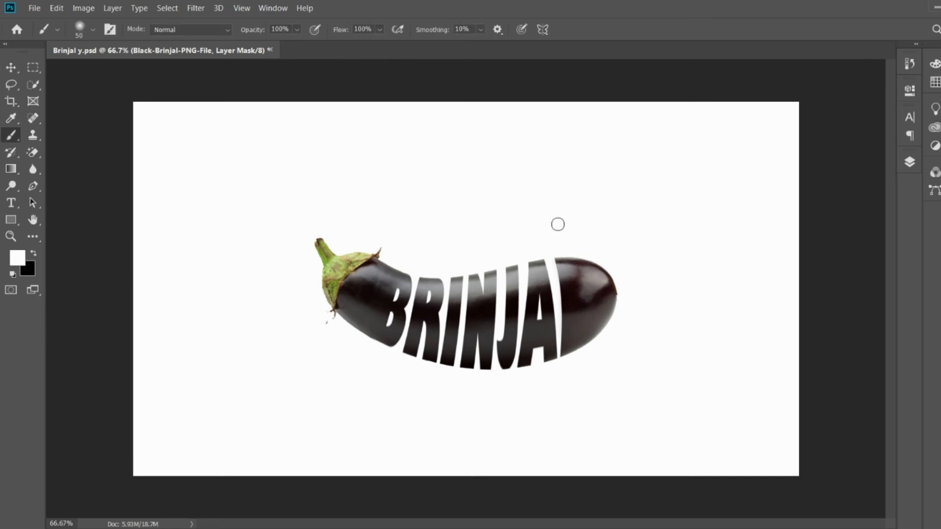
key(bracketright)
key(bracketright)
key(bracketright)
key(bracketright)
key(bracketright)
key(bracketright)
key(bracketright)
key(bracketright)
key(bracketright)
key(bracketright)
key(bracketright)
key(bracketright)
key(bracketright)
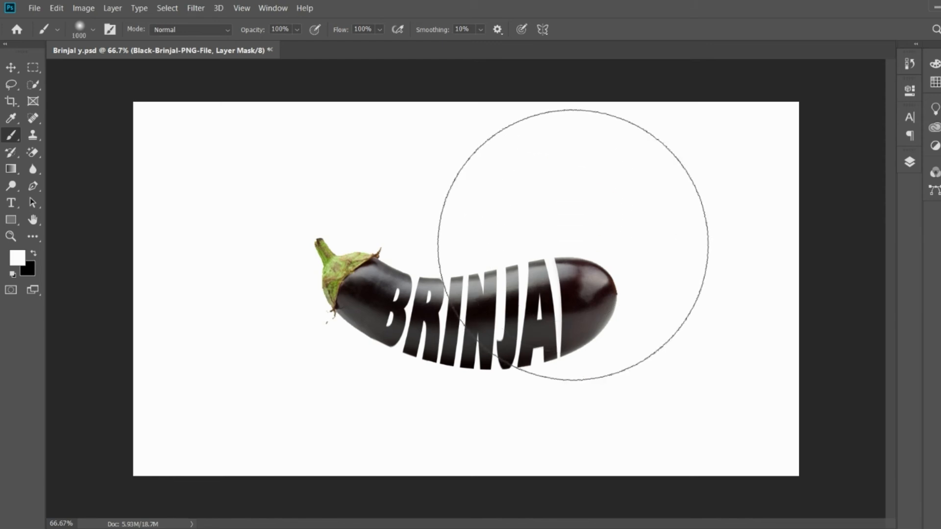
key(bracketleft)
key(bracketleft)
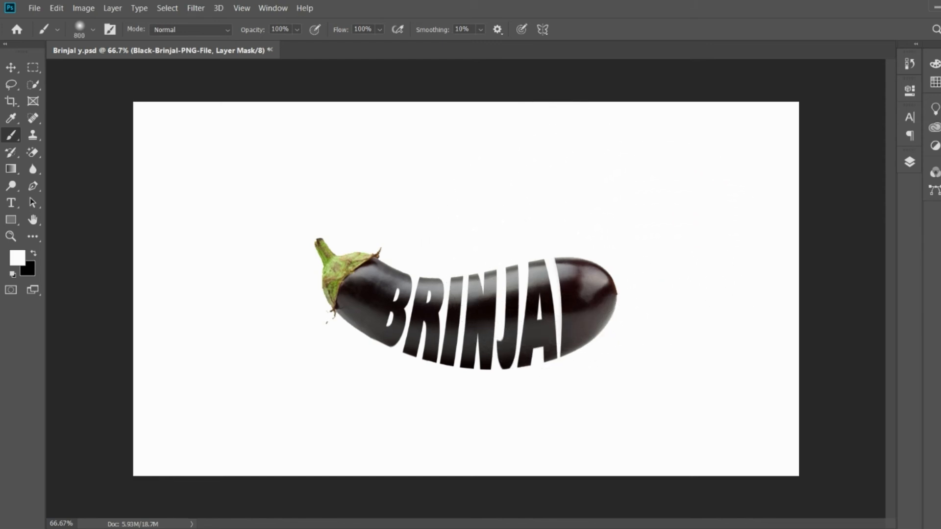
click(856, 434)
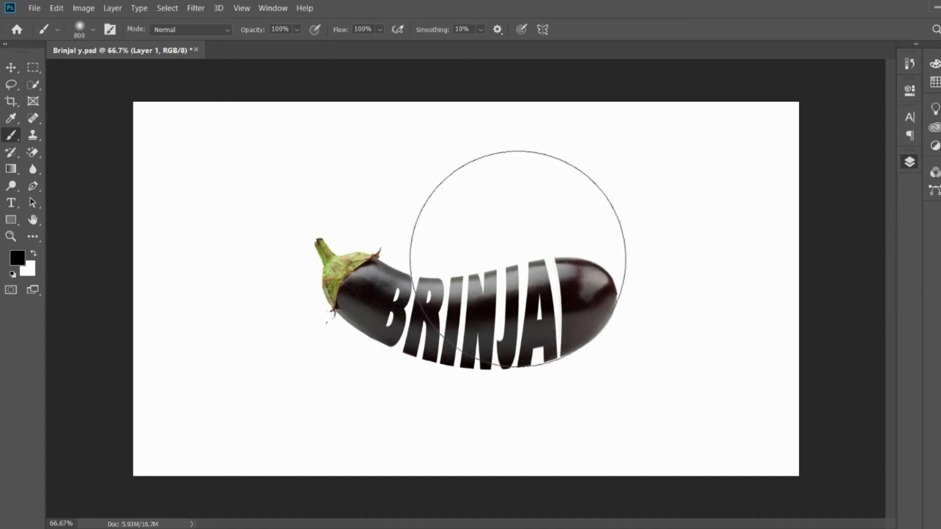
click(487, 228)
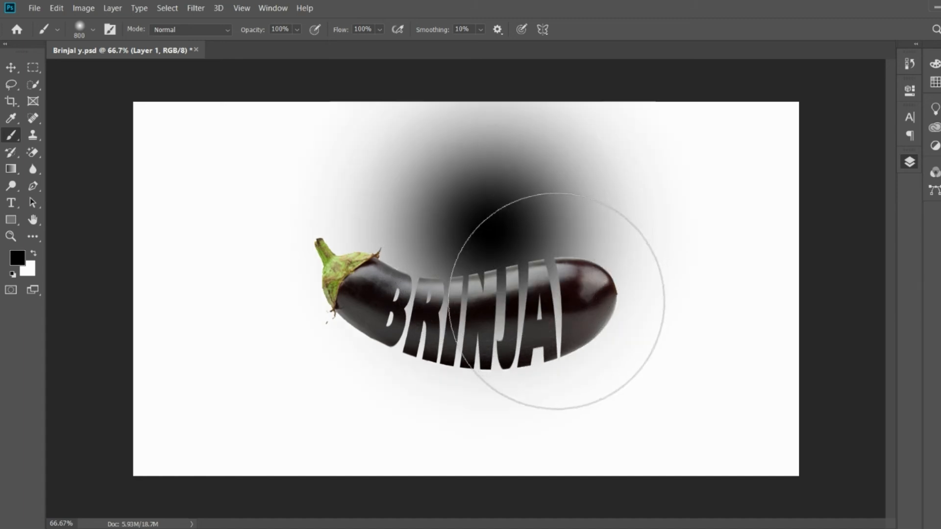
- Squash the black dab to about 12% of its height and place it beneath the eggplant as a ground shadow
key(ctrl+t)
mouse_move(495, 102)
mouse_down()
mouse_move(484, 413)
mouse_move(497, 378)
mouse_up()
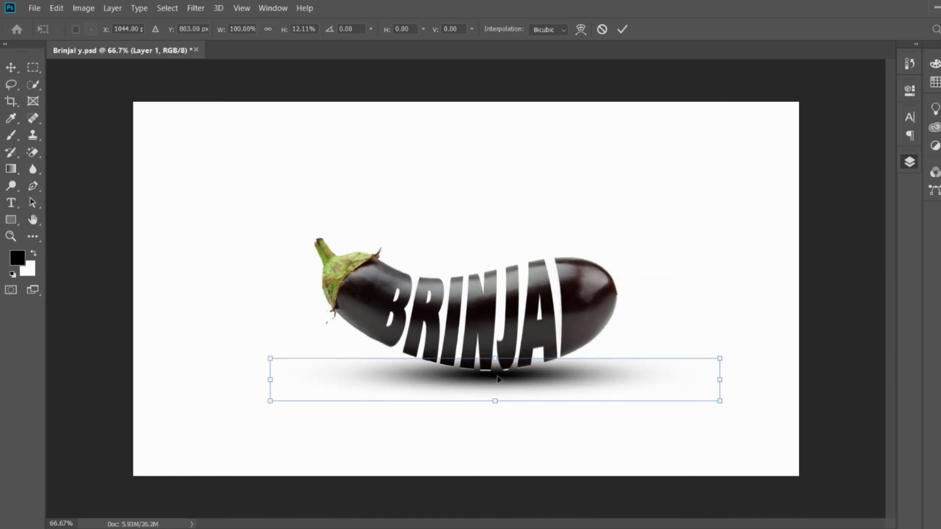
key(Return)
- Flatten the ground shadow slightly more and nudge it up against the eggplant's underside
key(ctrl+t)
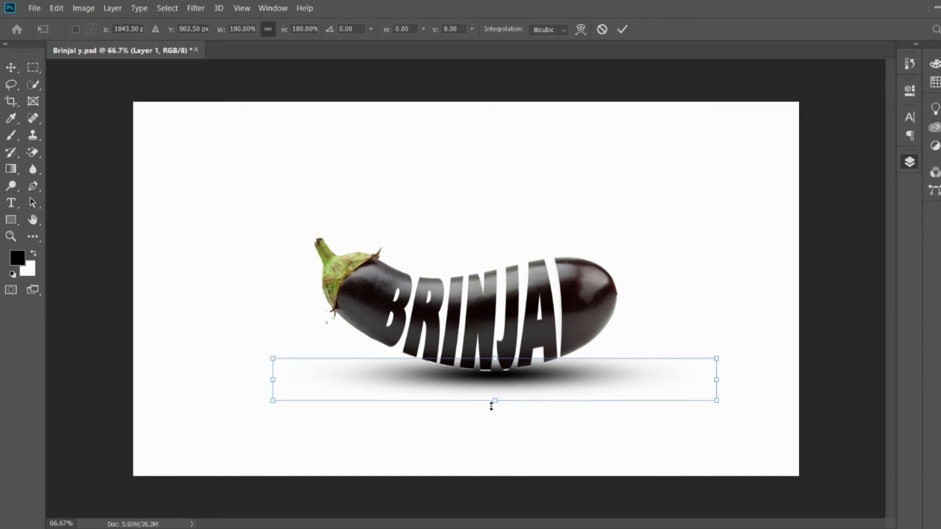
drag(495, 401, 496, 395)
key(Return)
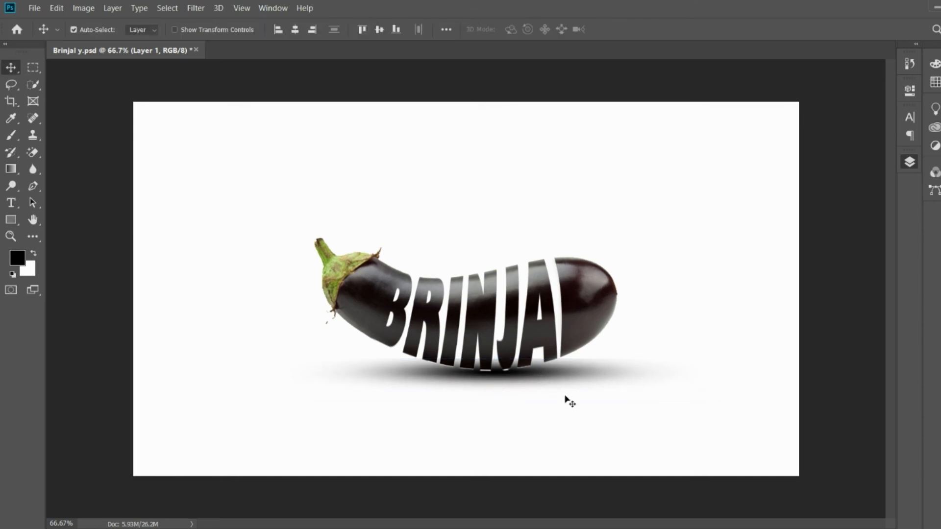
click(532, 344)
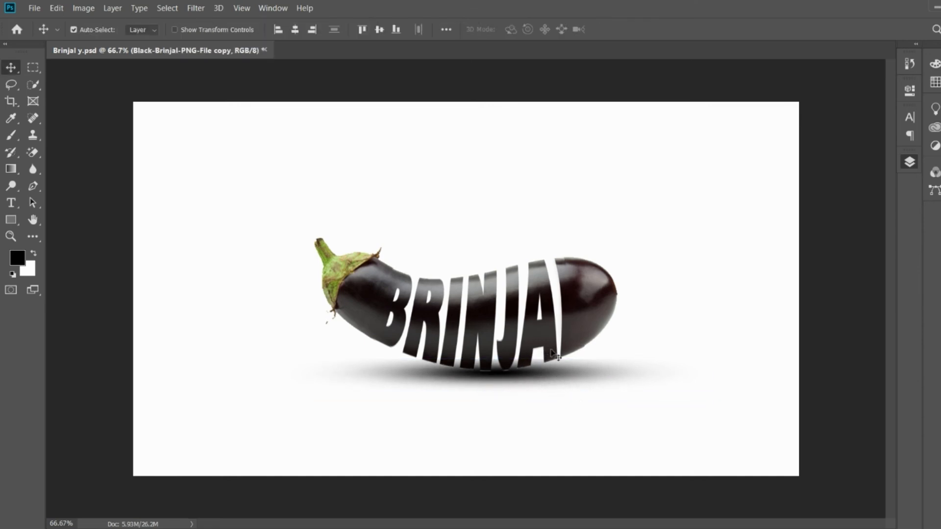
click(574, 378)
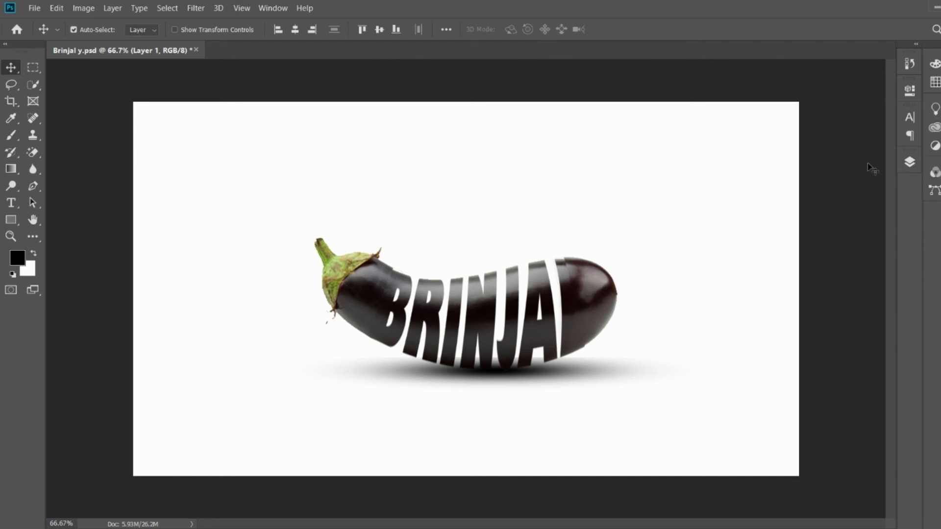
- Draw a rectangle about 1932 × 1091 px with a black-to-white gradient fill covering the whole canvas
click(11, 219)
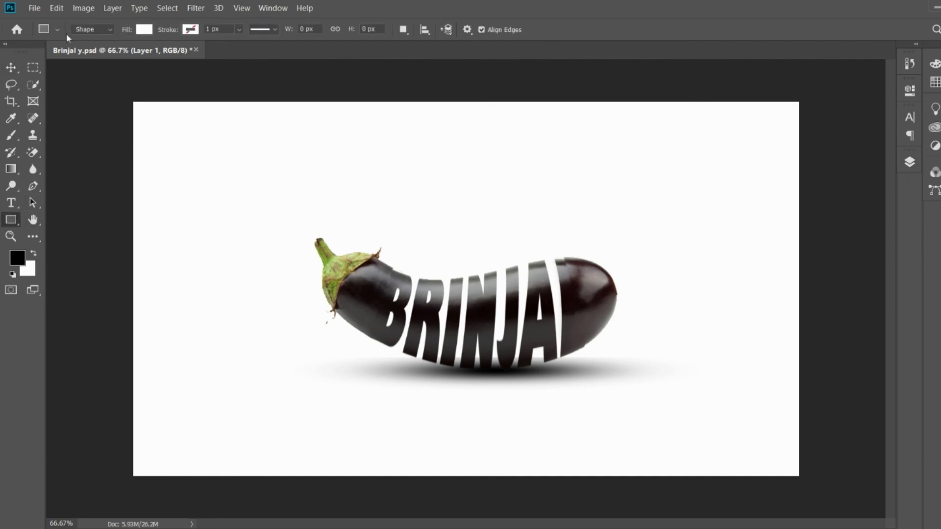
click(142, 57)
click(255, 76)
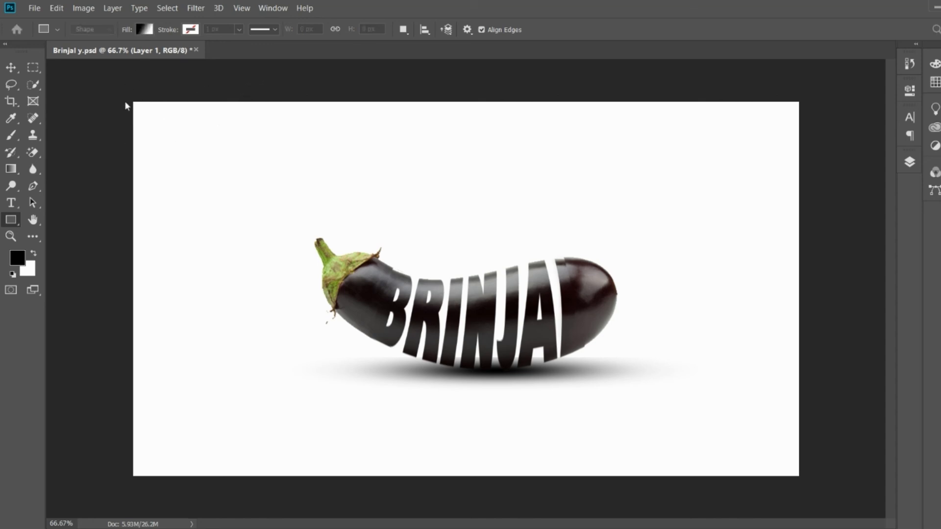
click(513, 209)
drag(133, 96, 800, 476)
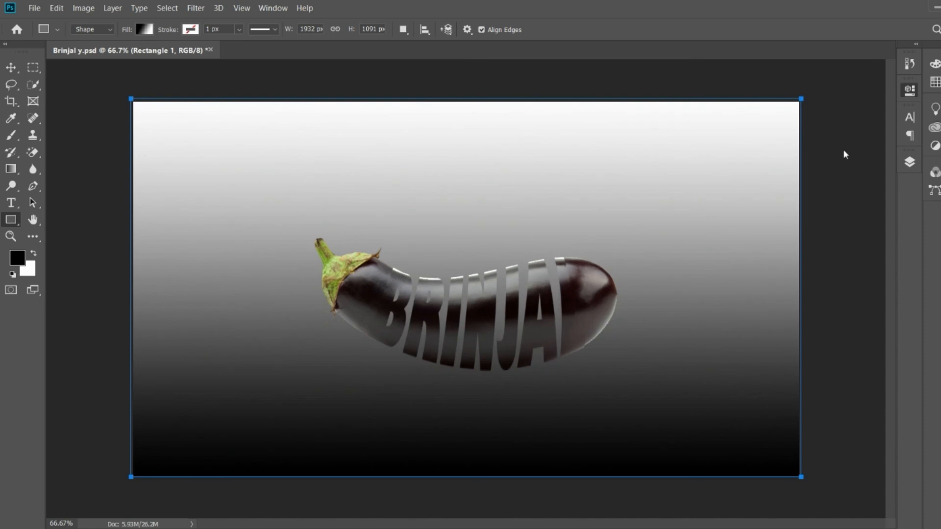
- Change the background rectangle's fill to a radial yellow gradient, light at the centre and darker toward the edges
key(h)
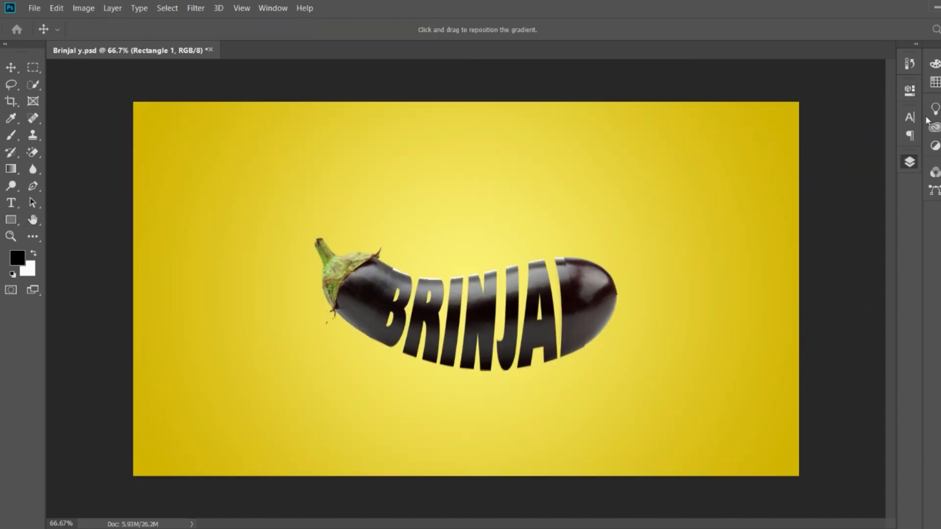
key(g)
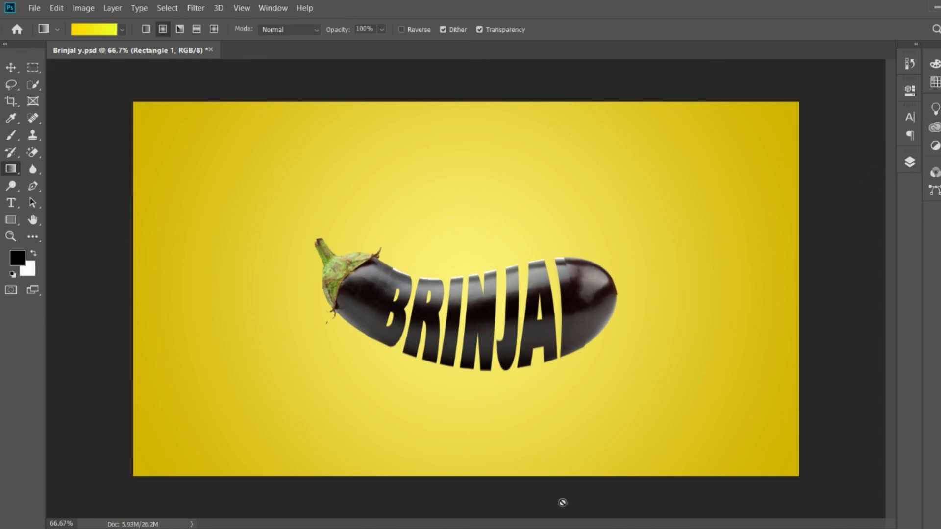
key(v)
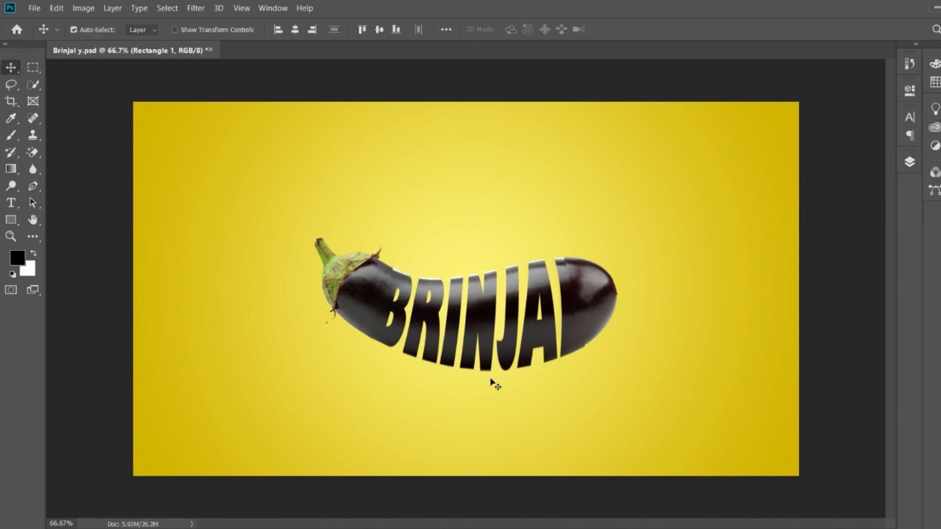
- Reorder the layers so the yellow gradient rectangle sits beneath the eggplant's ground shadow
click(508, 293)
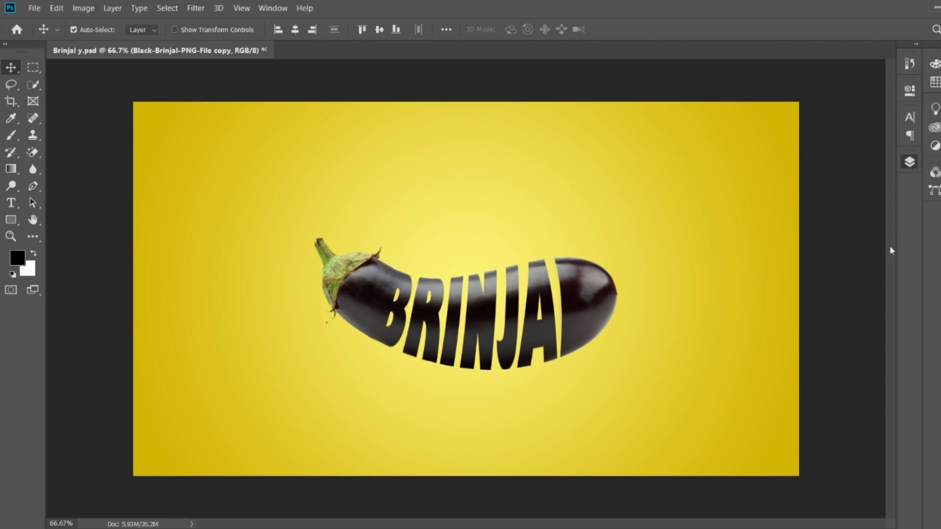
click(798, 340)
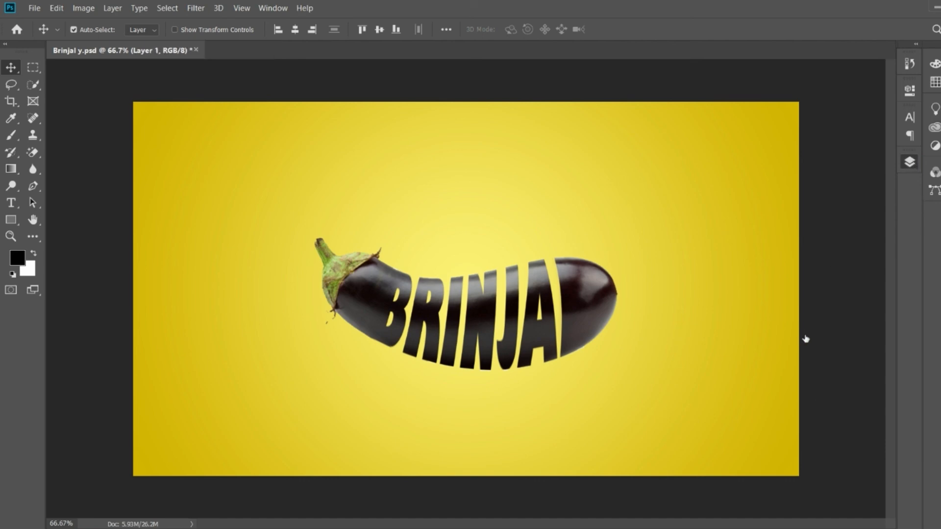
click(815, 298)
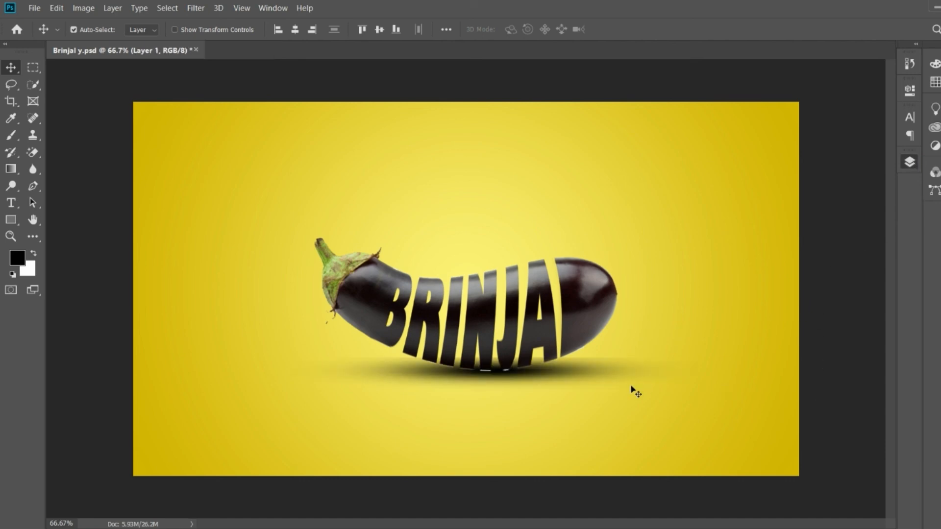
- Open and close Free Transform on the eggplant at its original size and show the rulers around the canvas
click(506, 359)
key(ctrl+t)
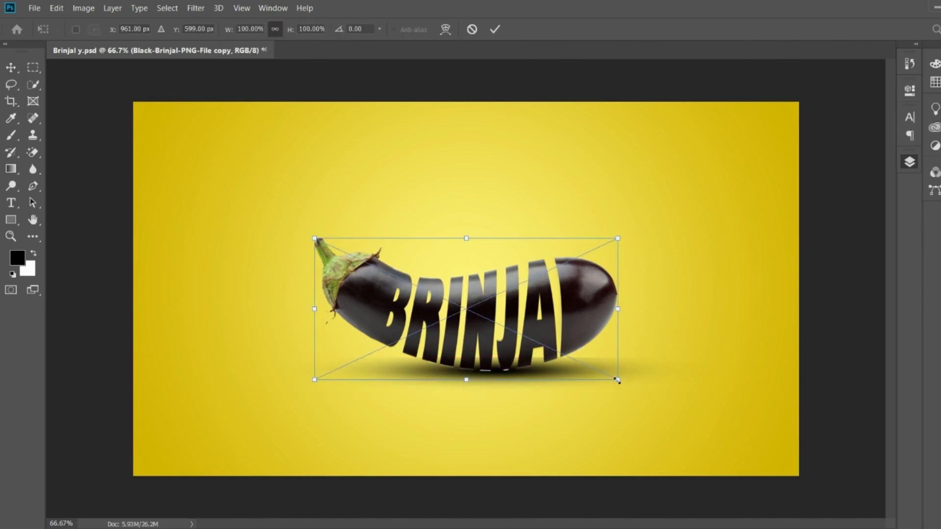
key(Return)
key(ctrl+r)
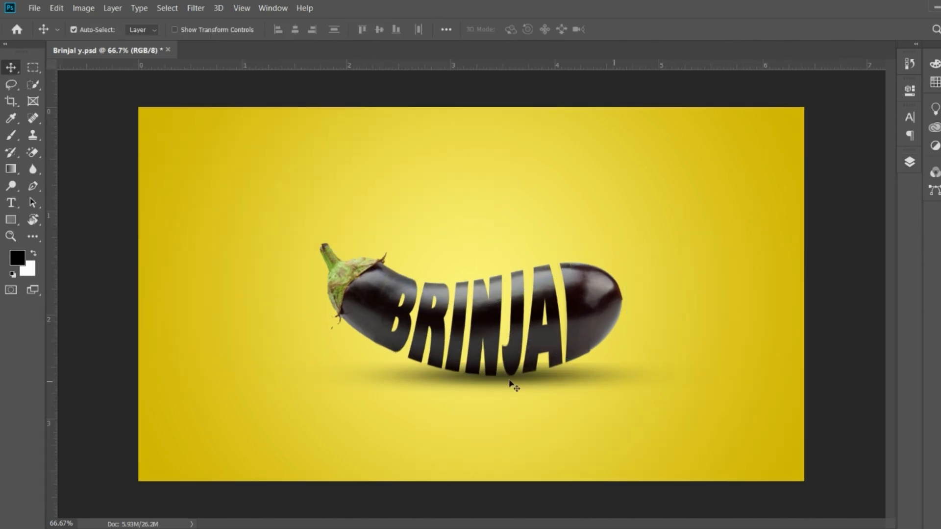